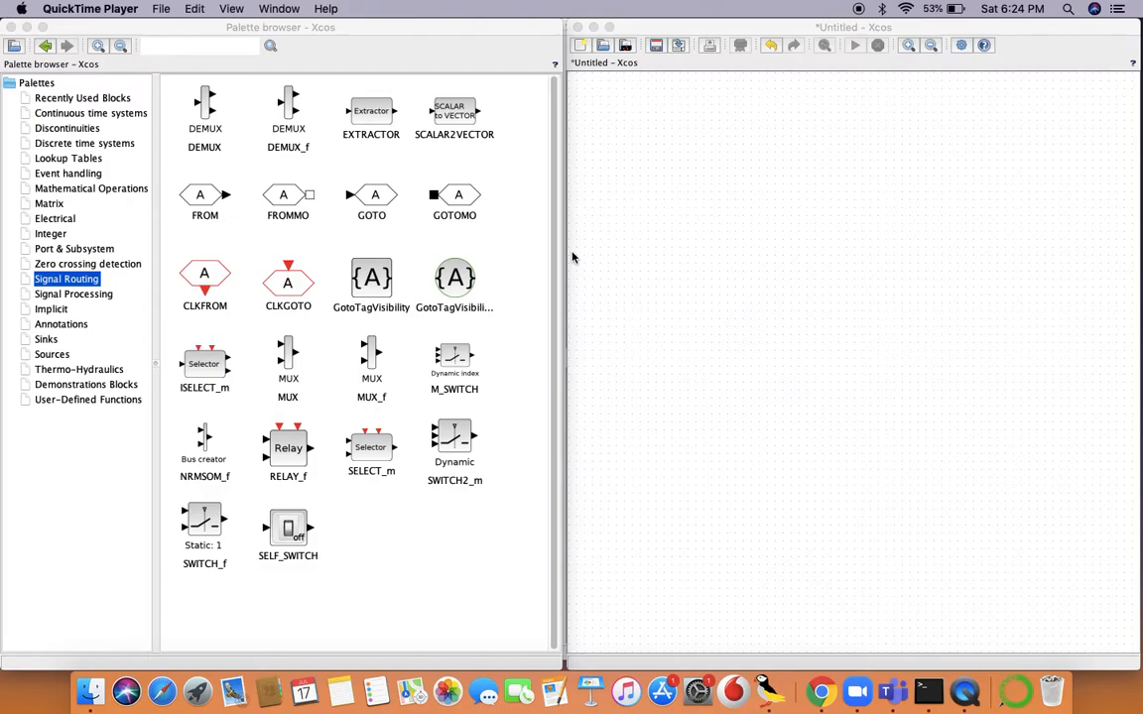
Place two GENSIN_f sine generators one above the other in the diagram, and a CLOCK_c block to their upper right.
click(61, 357)
drag(194, 258, 662, 201)
drag(180, 248, 687, 310)
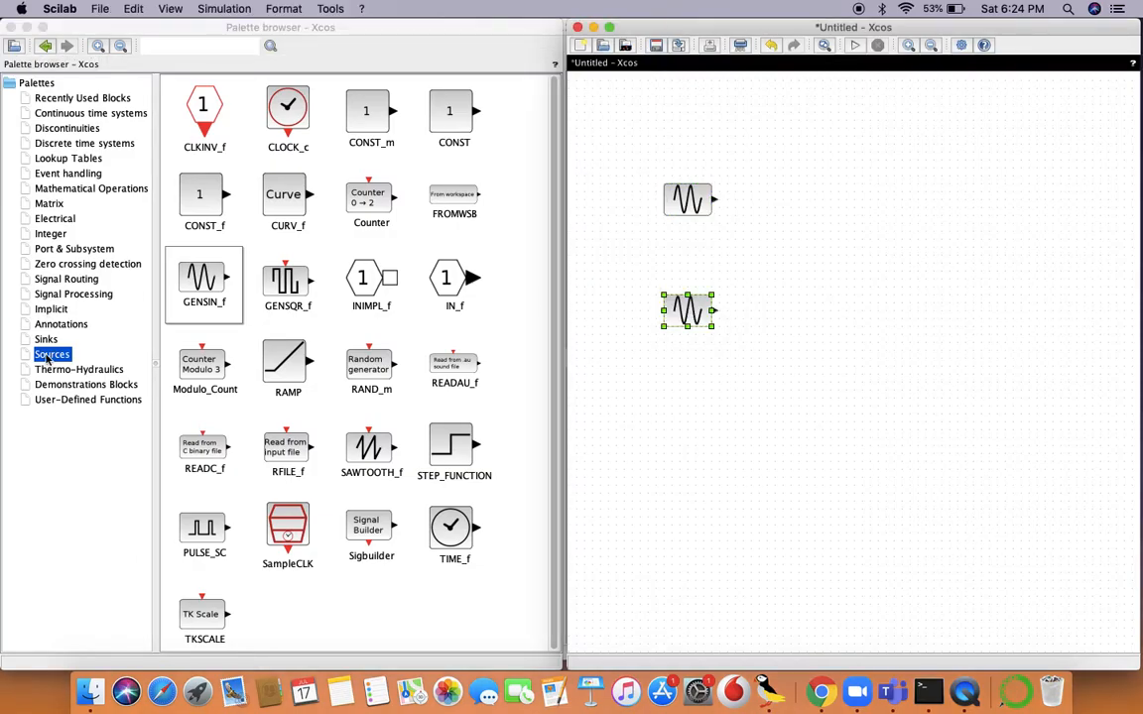
drag(288, 109, 948, 112)
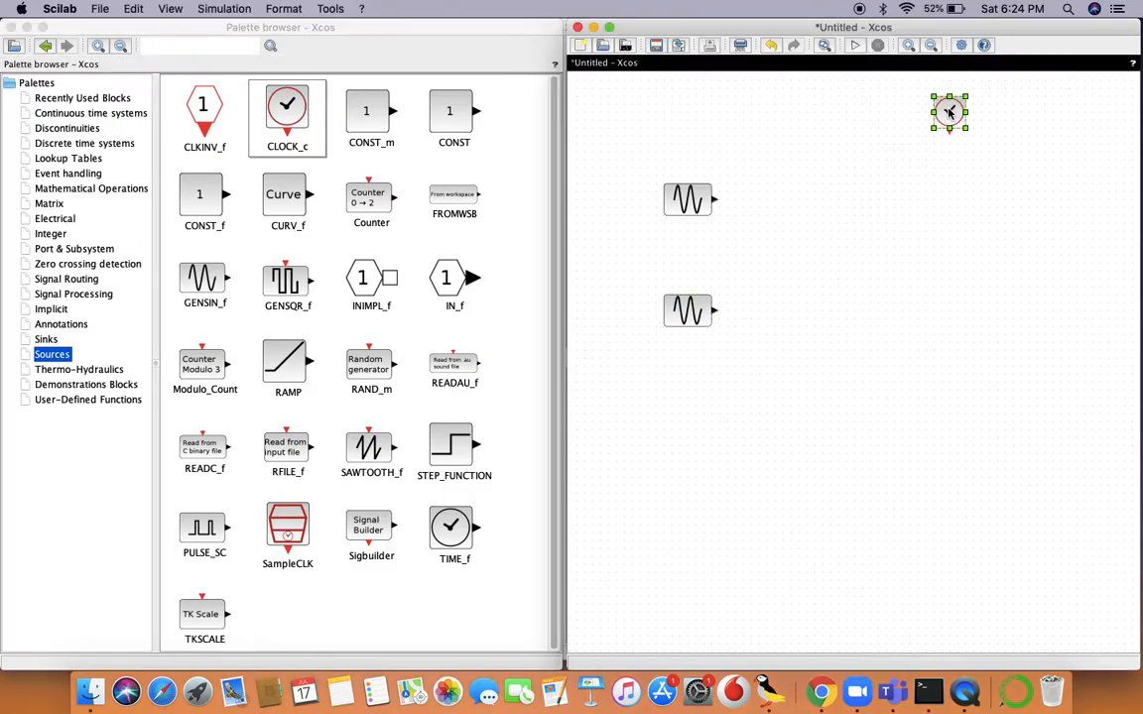
Add a CSCOPE block below the clock and connect the clock's output to the scope's event input.
click(46, 340)
drag(342, 258, 954, 258)
drag(948, 130, 957, 245)
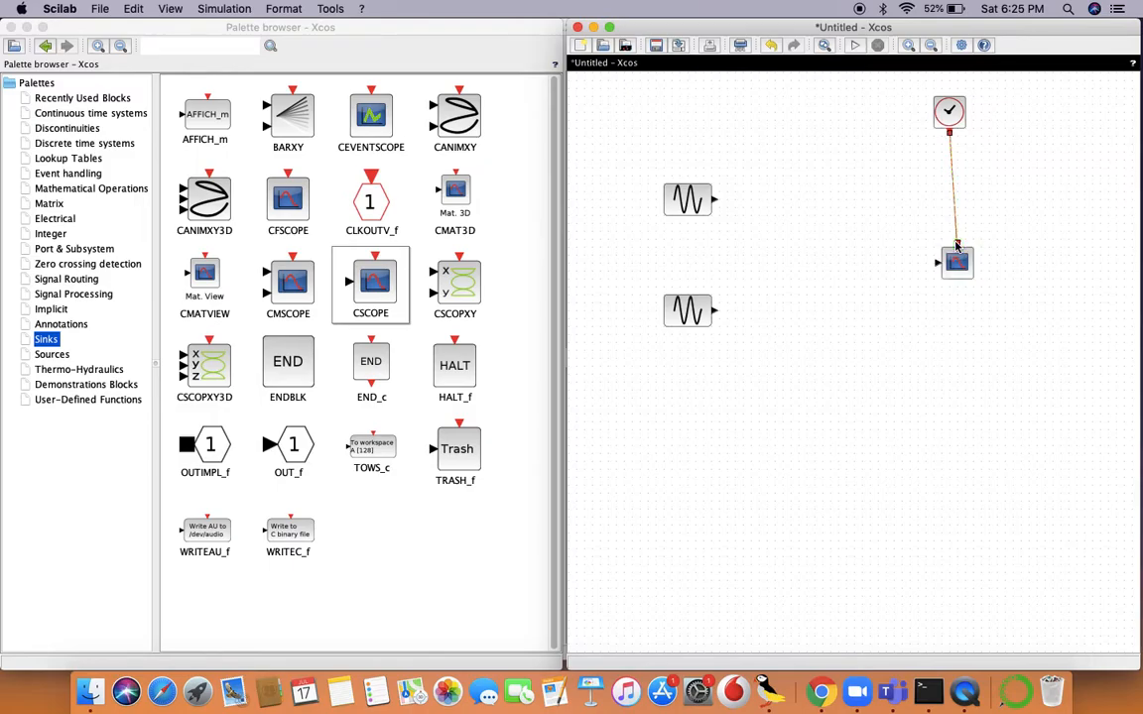
Set the upper sine generator's magnitude to 10 and its frequency to 0.01 rad/s.
double_click(682, 202)
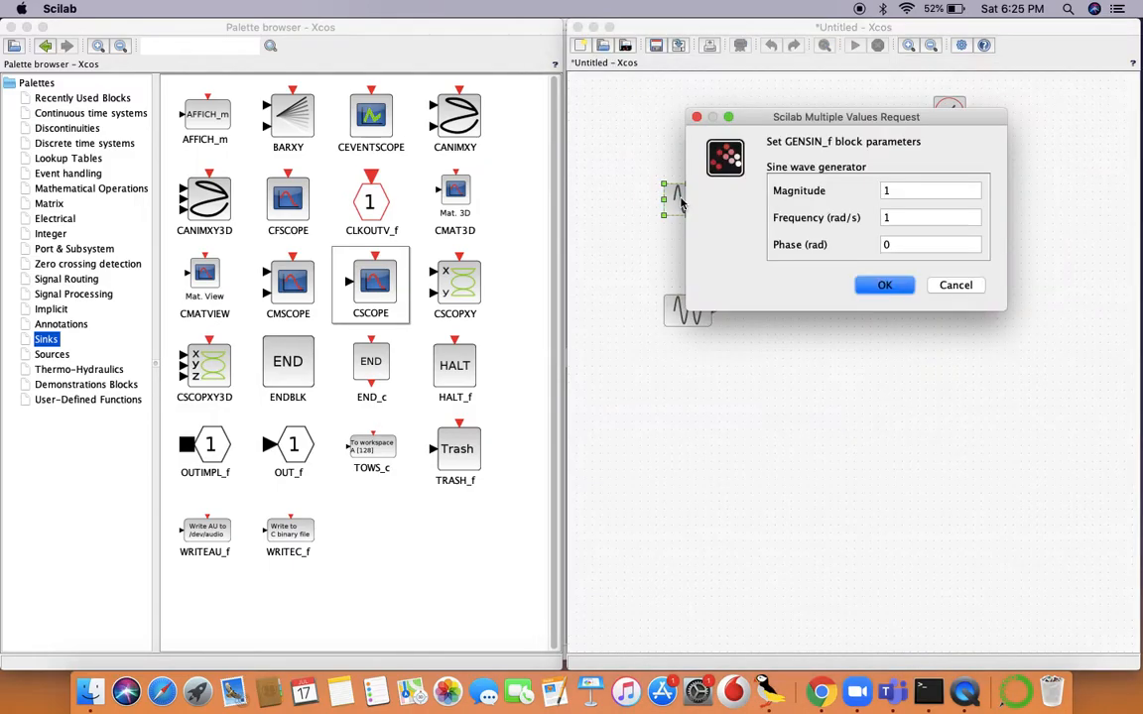
click(914, 192)
text(0)
click(894, 221)
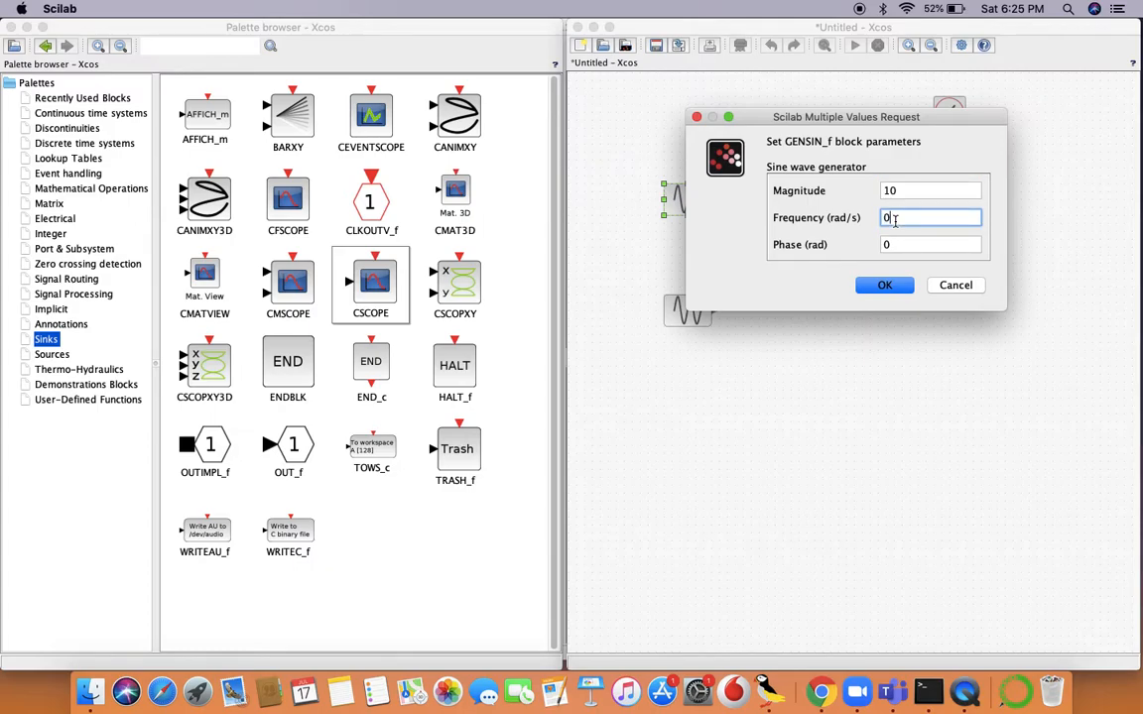
text(0.001)
click(884, 286)
Set the lower sine generator's magnitude to 20 and its frequency to 0.01 rad/s.
double_click(695, 312)
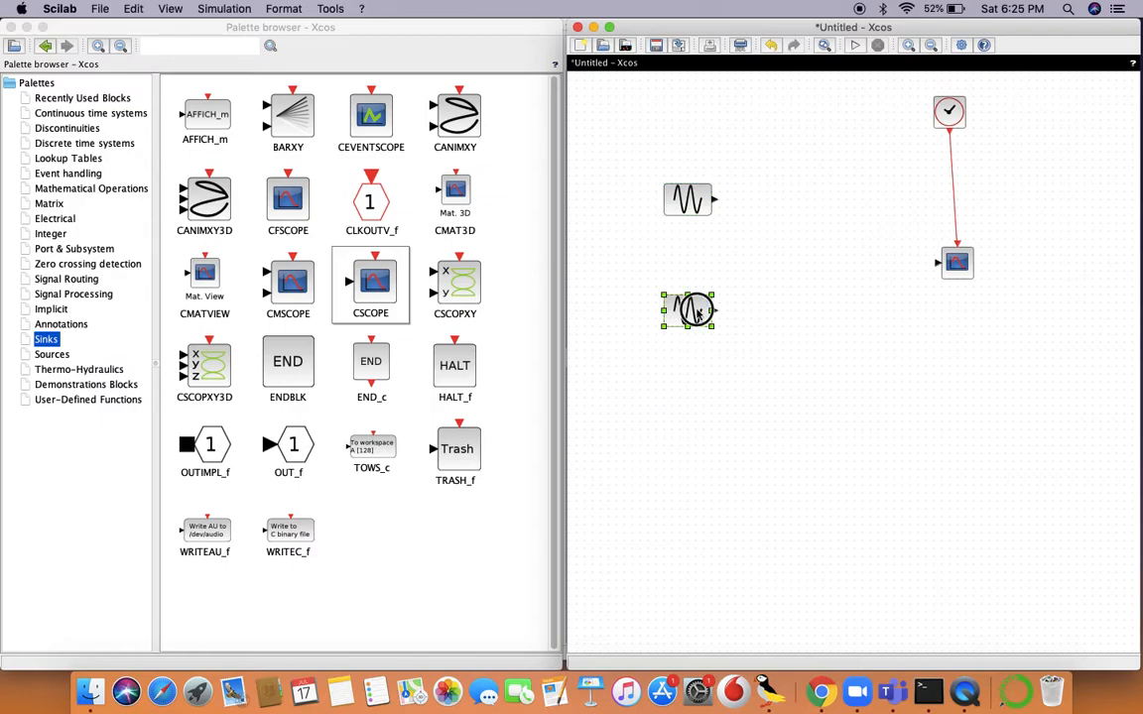
click(905, 190)
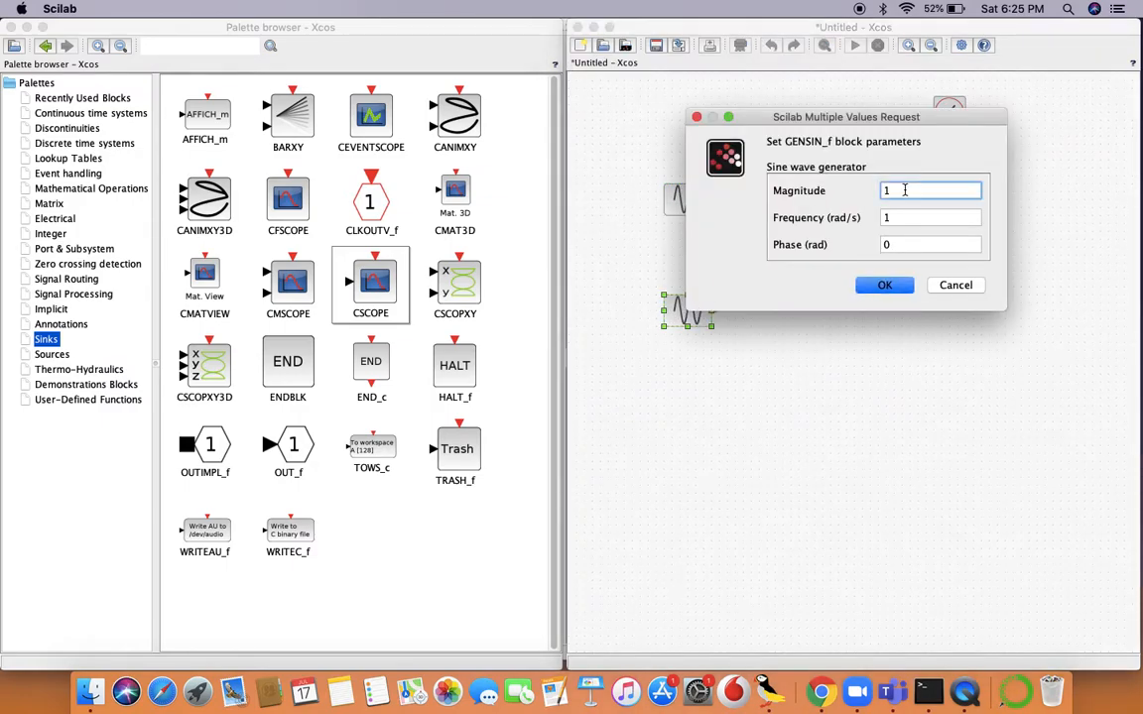
text(20)
double_click(889, 217)
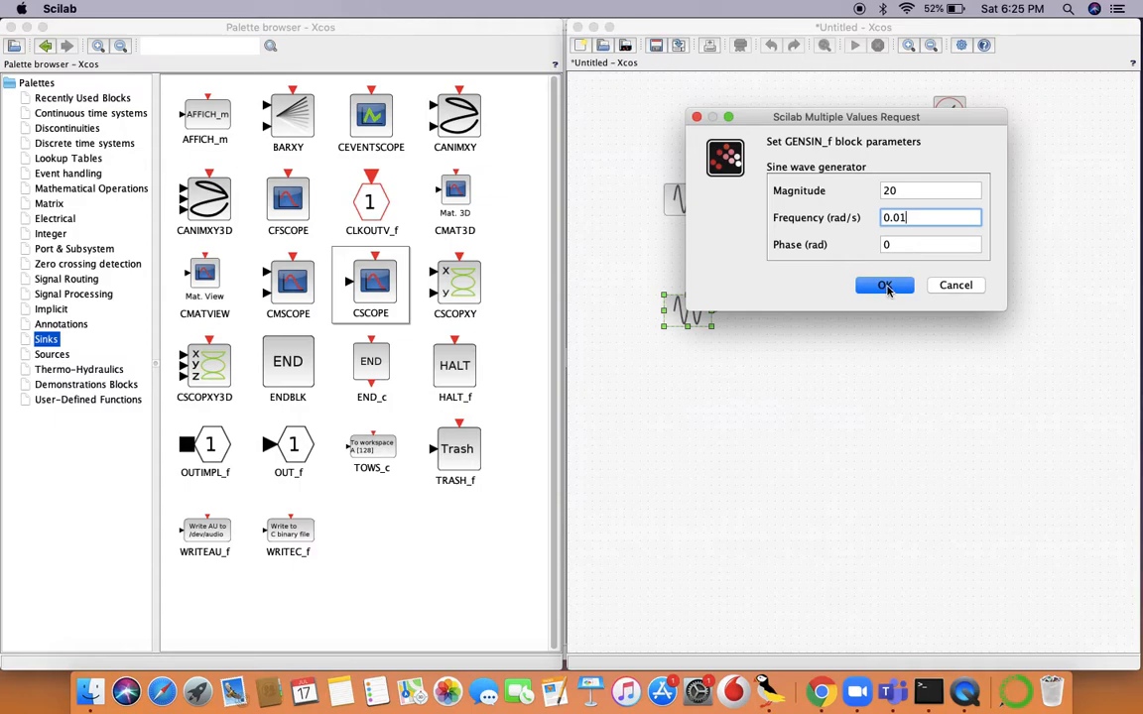
click(891, 287)
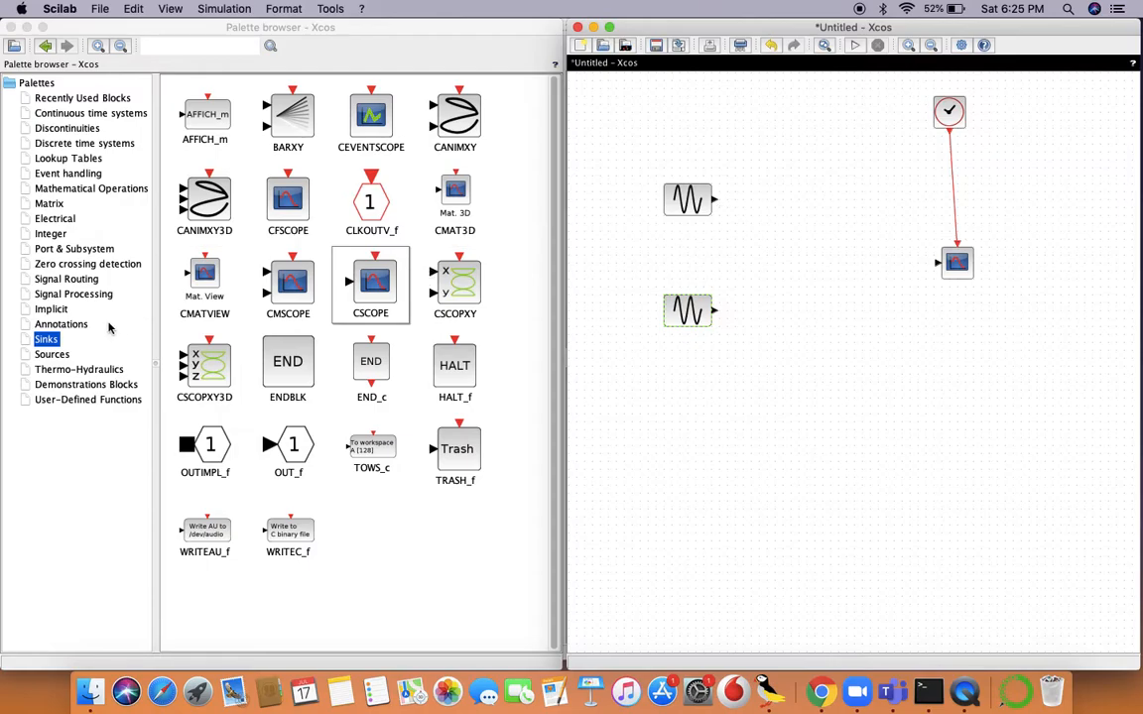
Add a MUX block between the generators and the scope, wiring both sine outputs into it and its output to the scope.
click(89, 282)
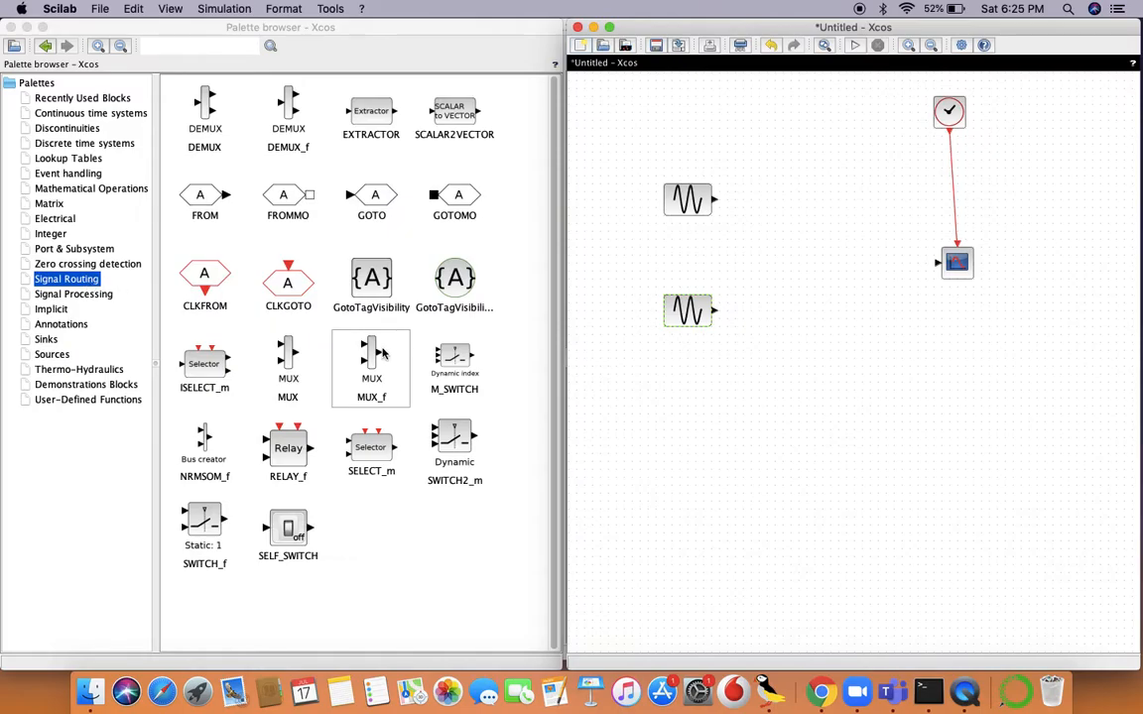
drag(291, 357, 812, 260)
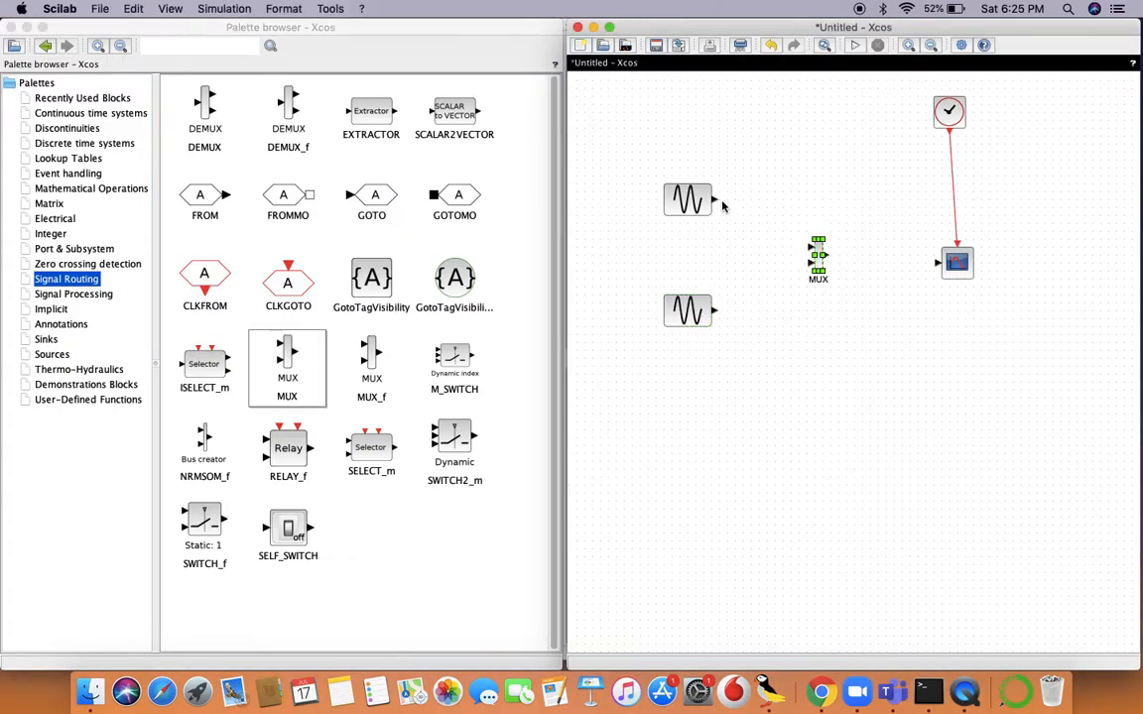
drag(715, 198, 809, 246)
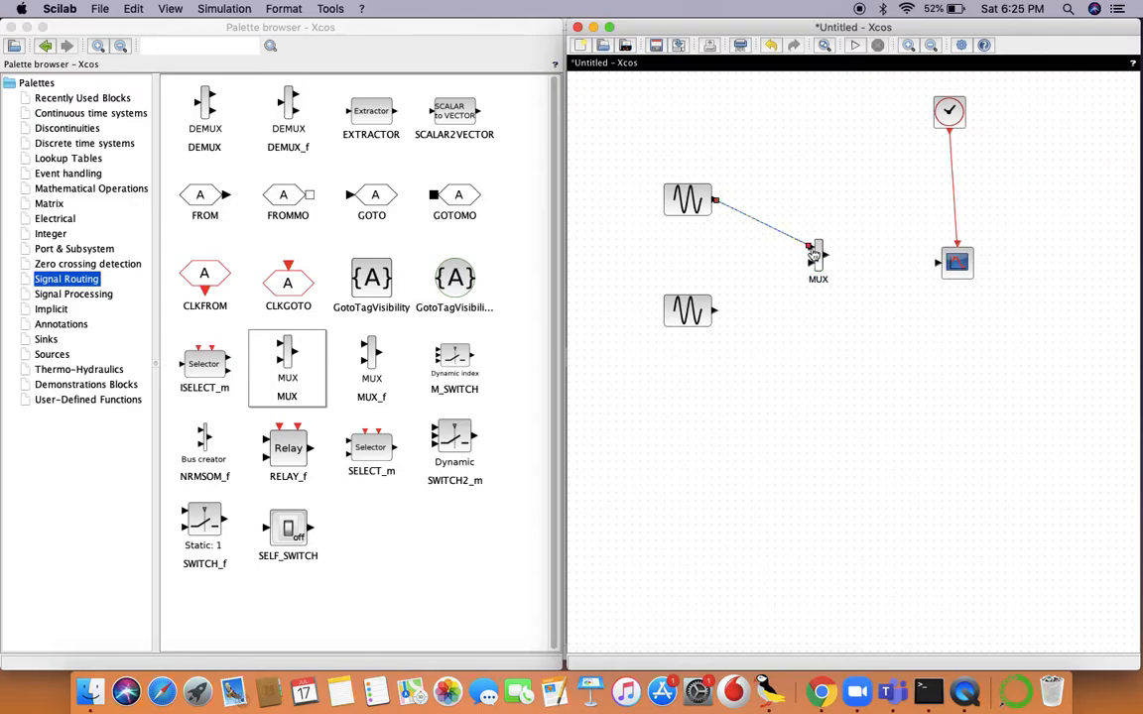
mouse_move(714, 313)
mouse_down()
mouse_move(785, 265)
mouse_move(827, 255)
mouse_move(945, 266)
mouse_up()
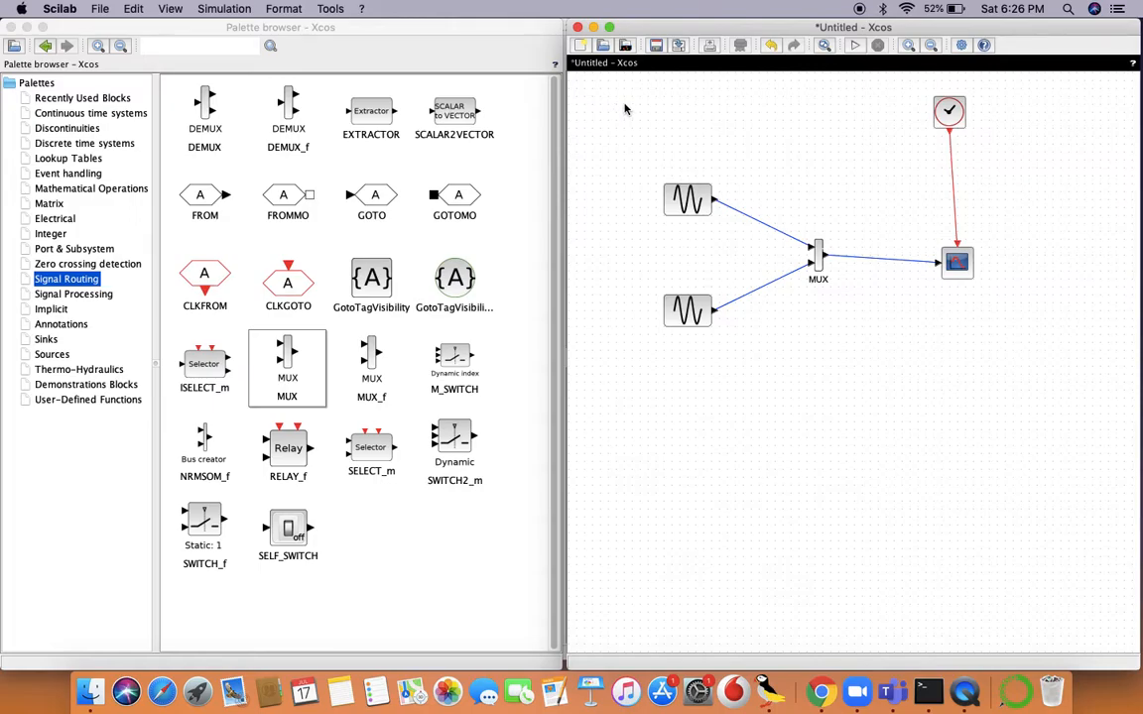
Set the scope's refresh period to 1256.
double_click(954, 262)
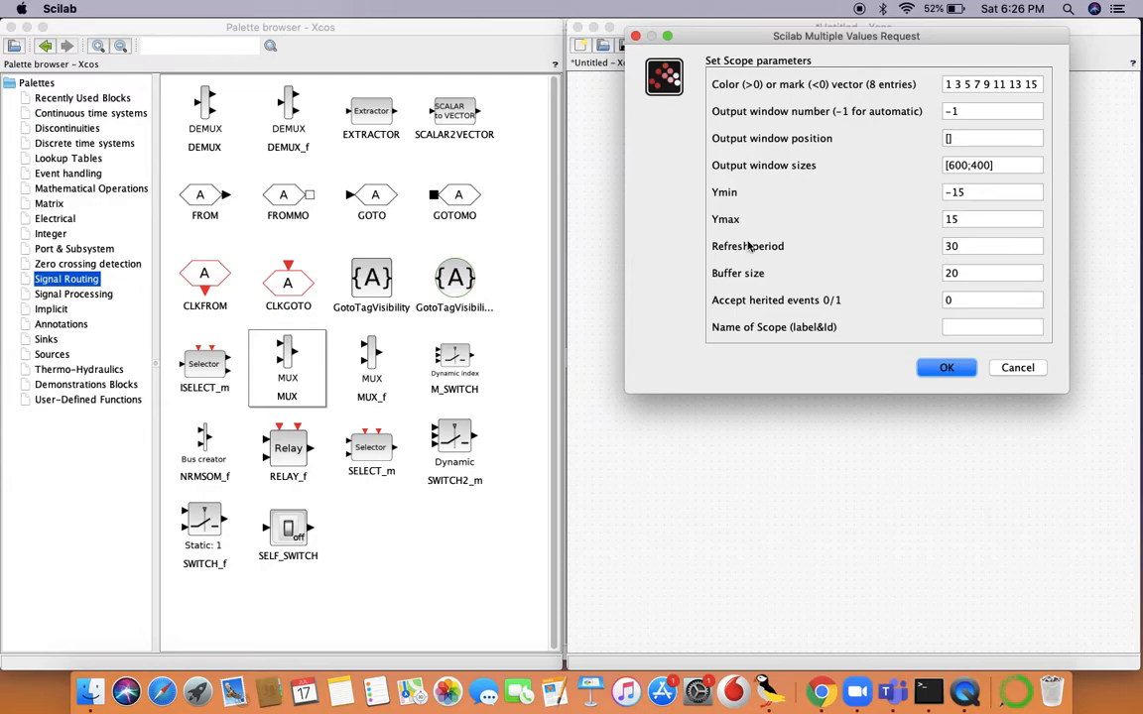
double_click(958, 246)
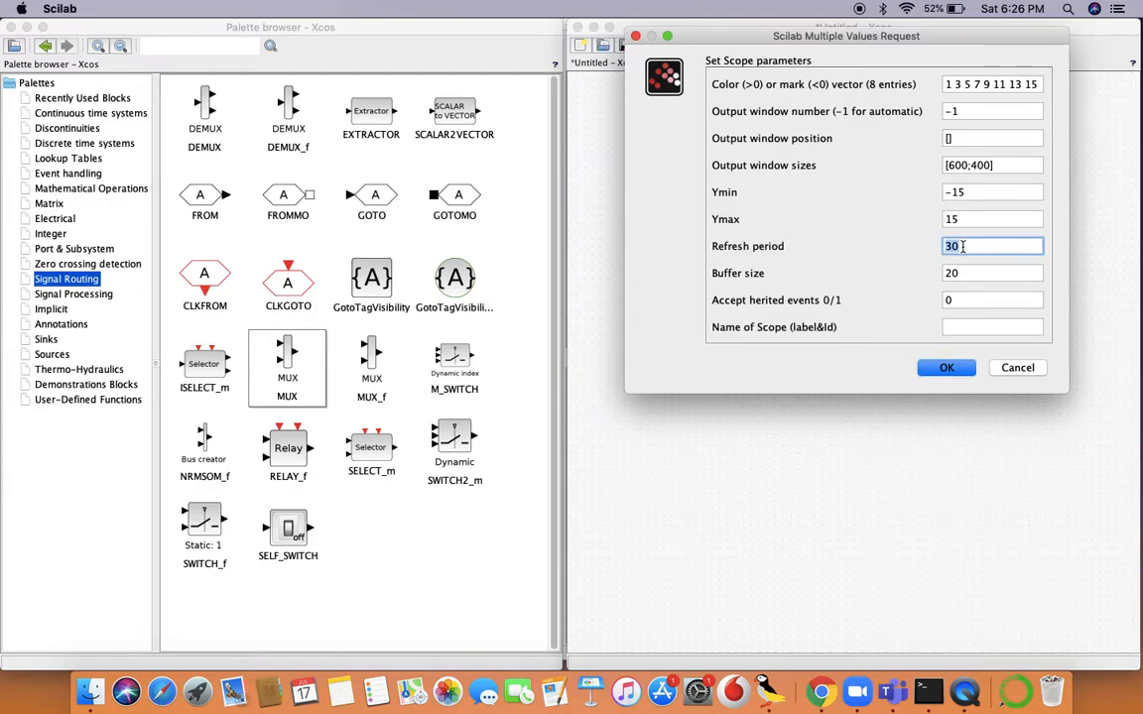
text(1256)
click(948, 369)
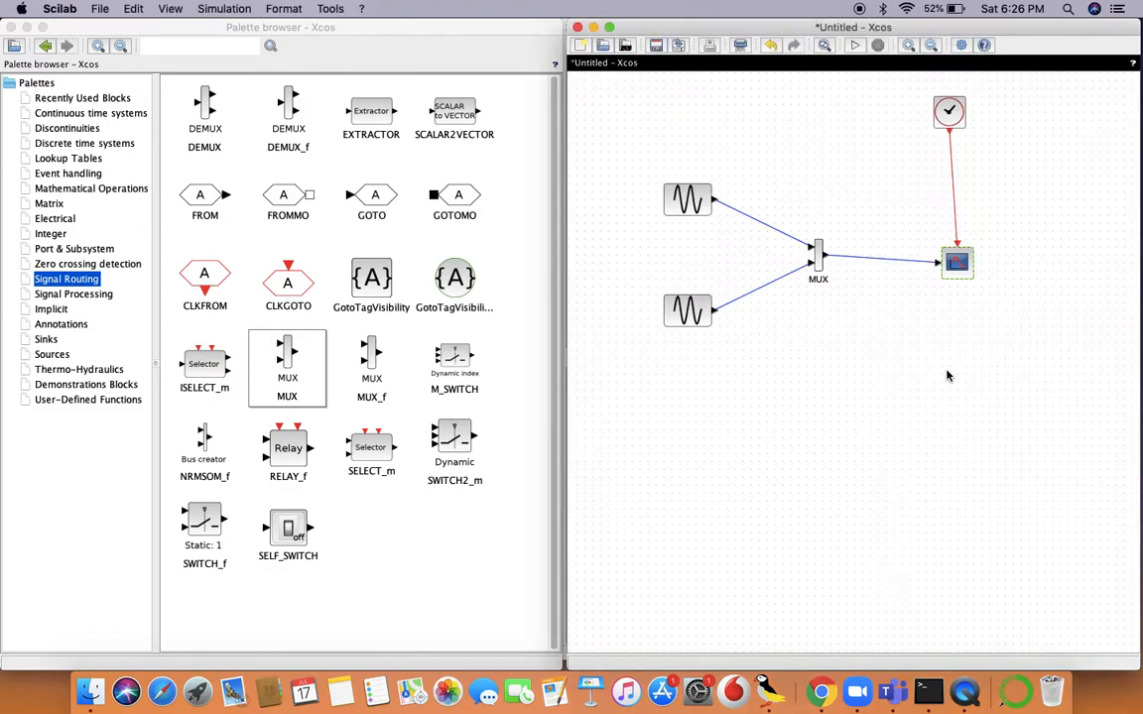
Set the simulation's final integration time to 1256.
click(223, 9)
click(228, 27)
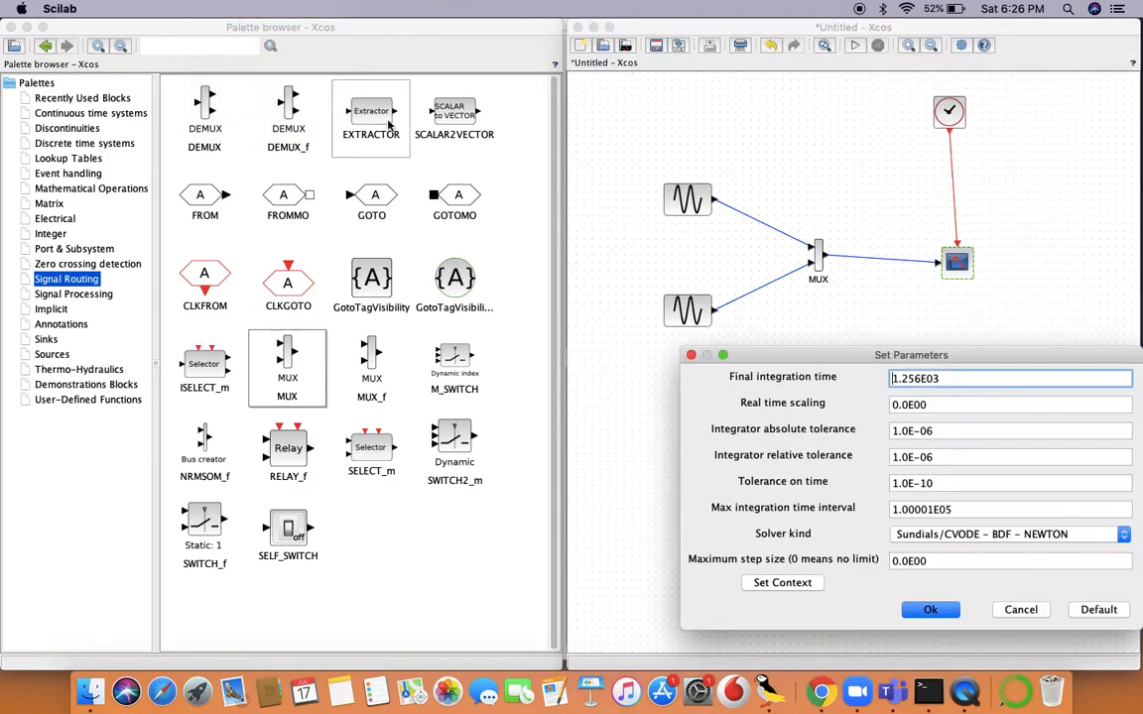
double_click(961, 379)
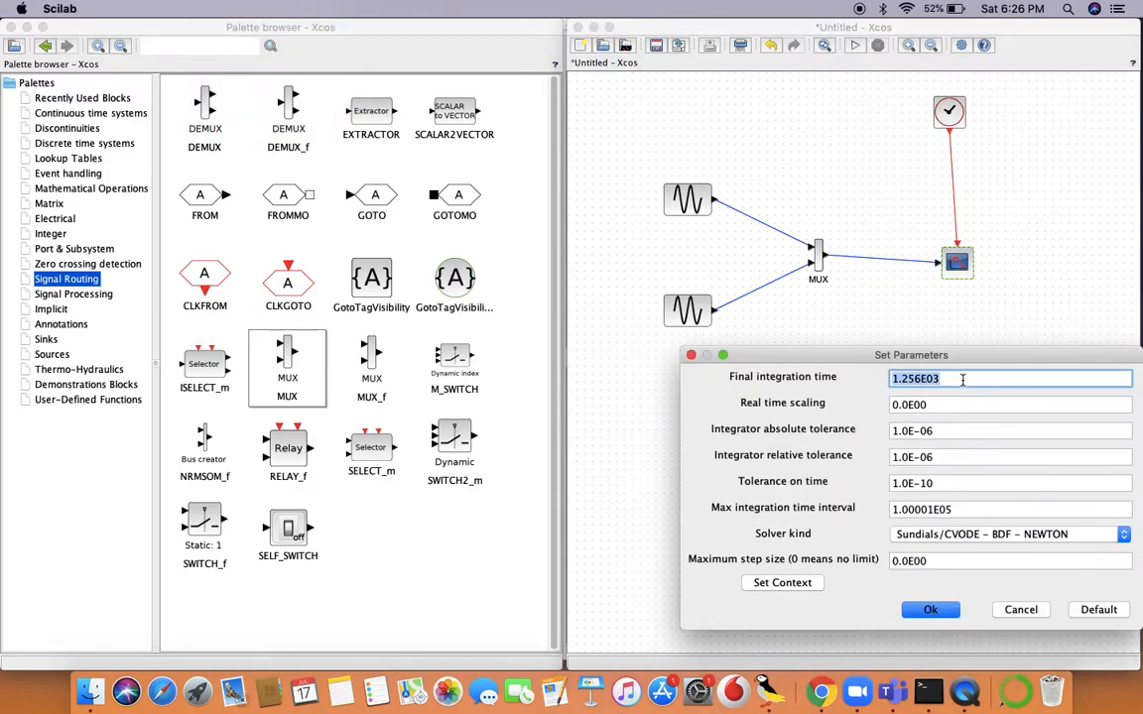
text(1256)
click(932, 609)
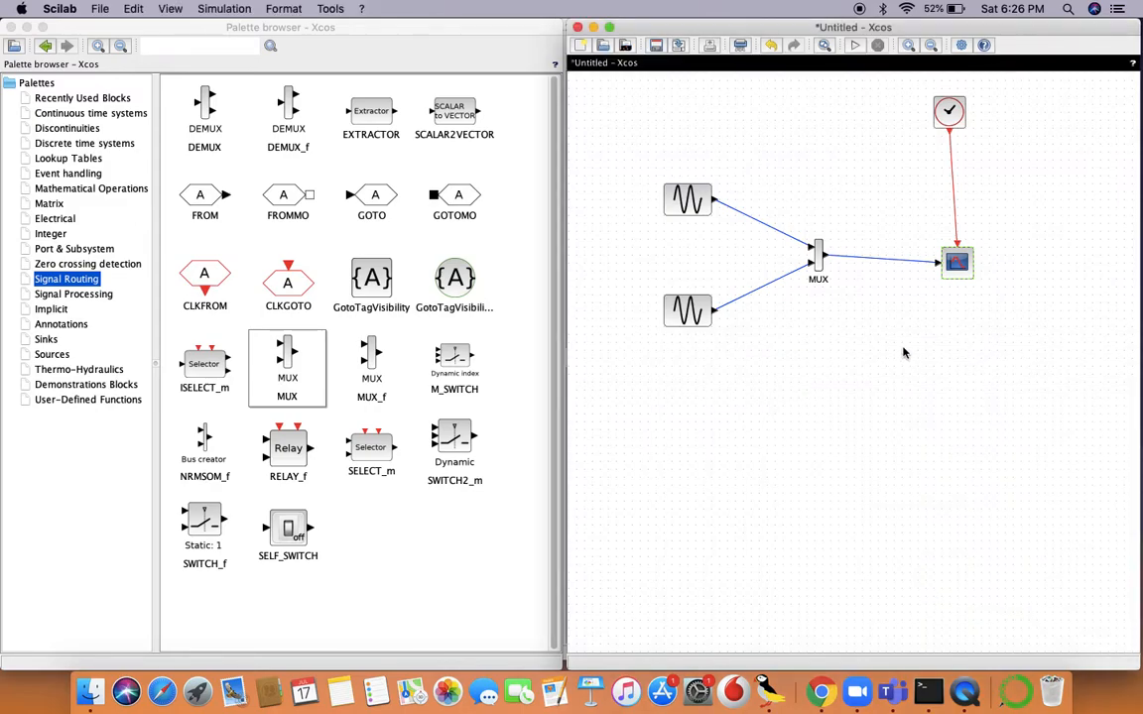
Reroute all links in the diagram as right-angled horizontal and vertical segments.
key(super+a)
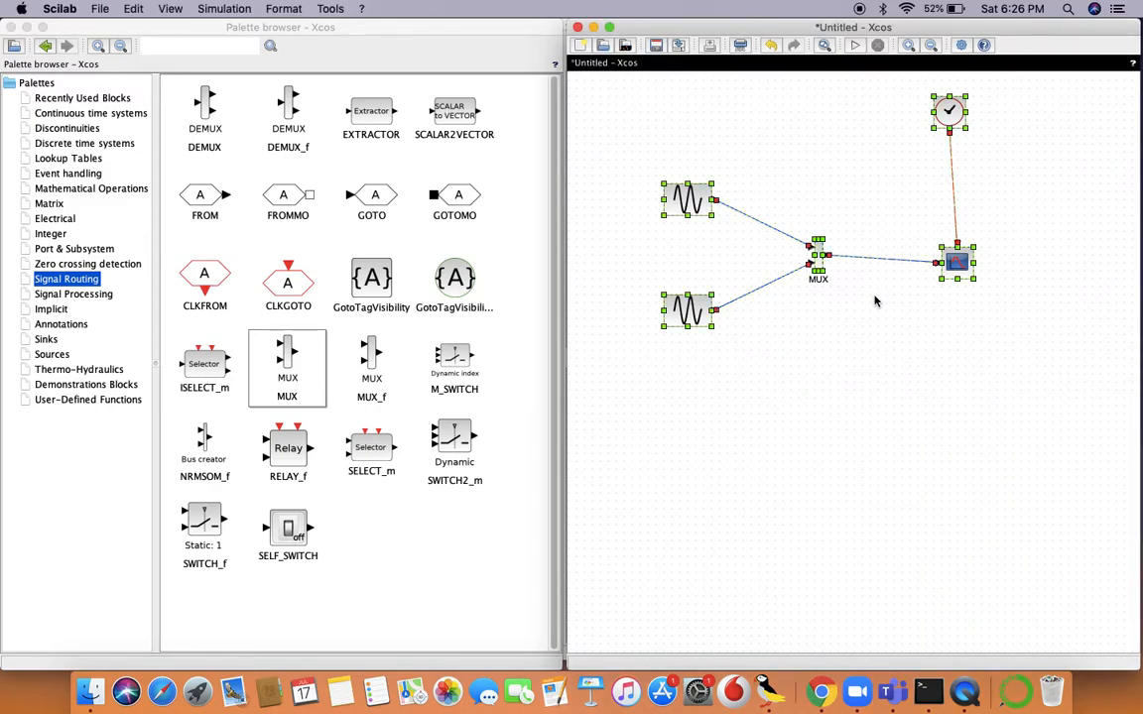
key(h)
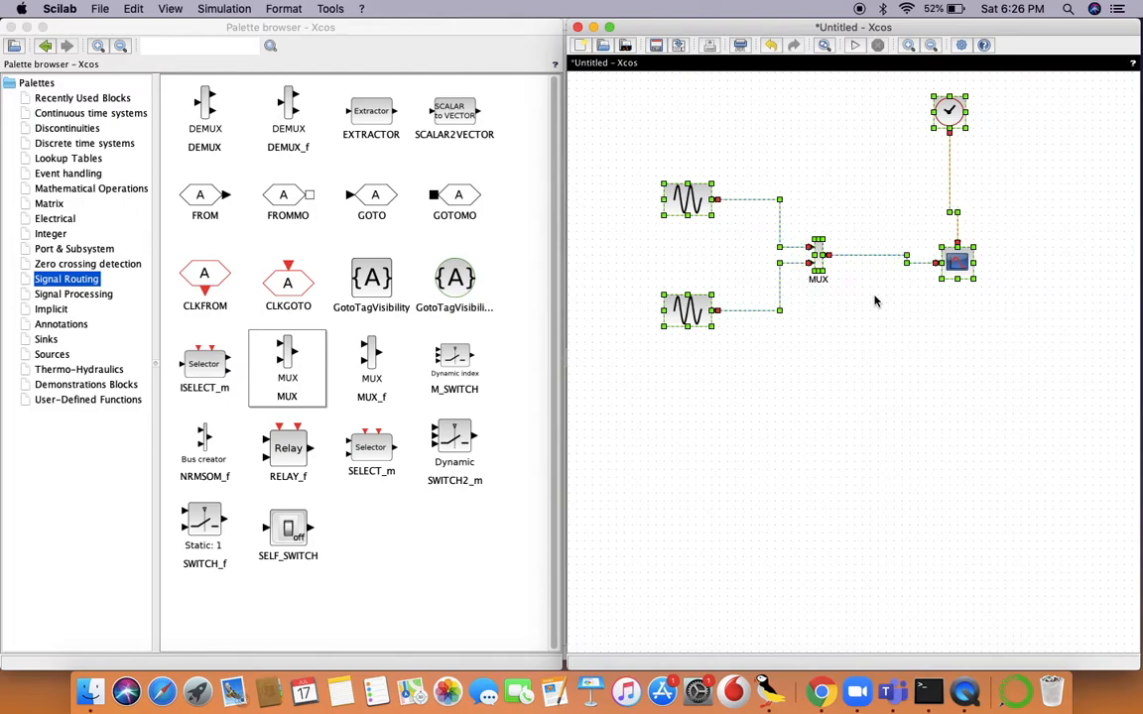
click(907, 288)
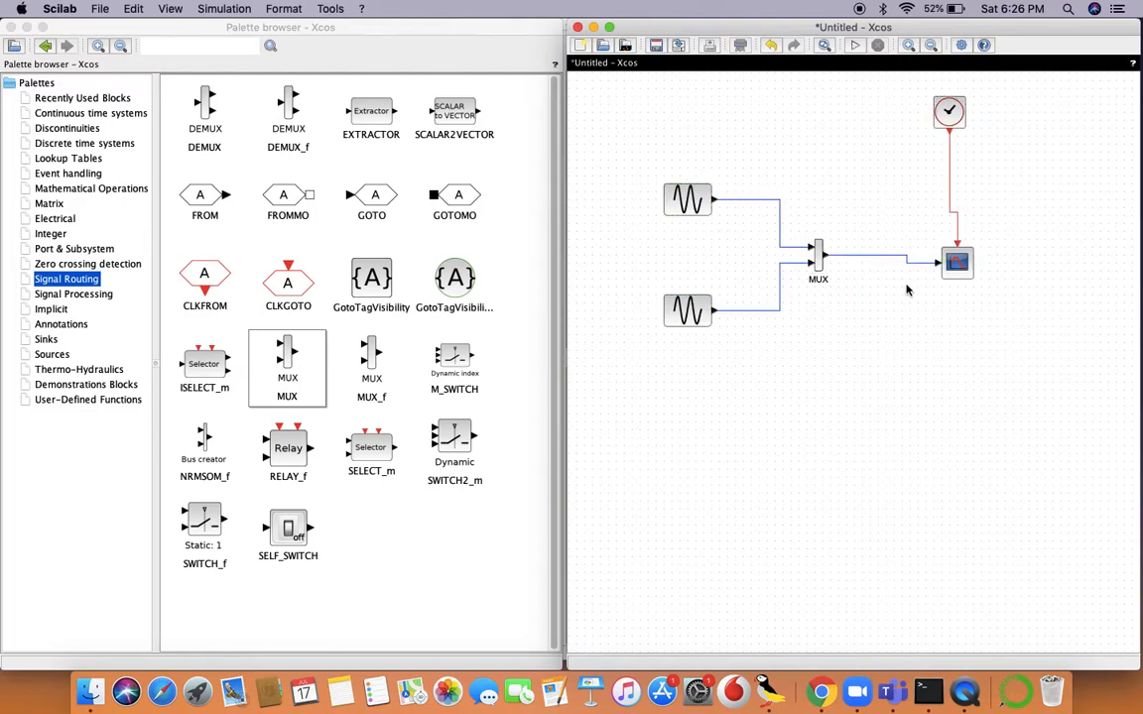
Simulate the two in-phase sine waves, rescale the plot to fit both curves fully, and close the graph.
click(857, 46)
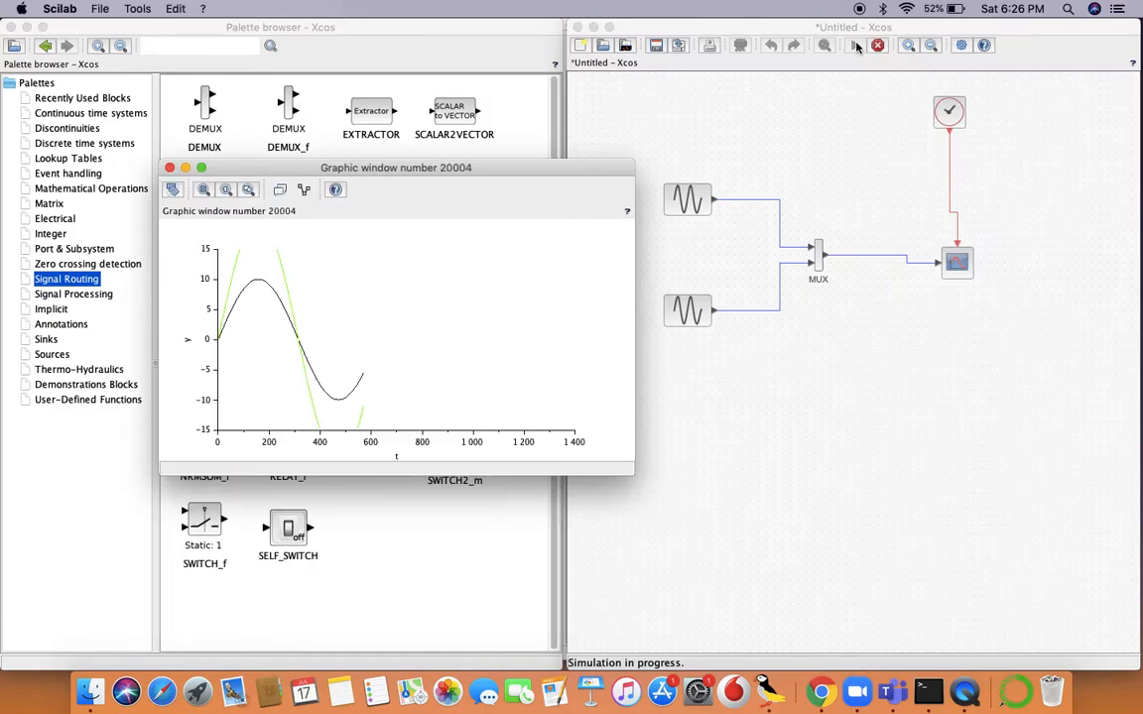
click(249, 190)
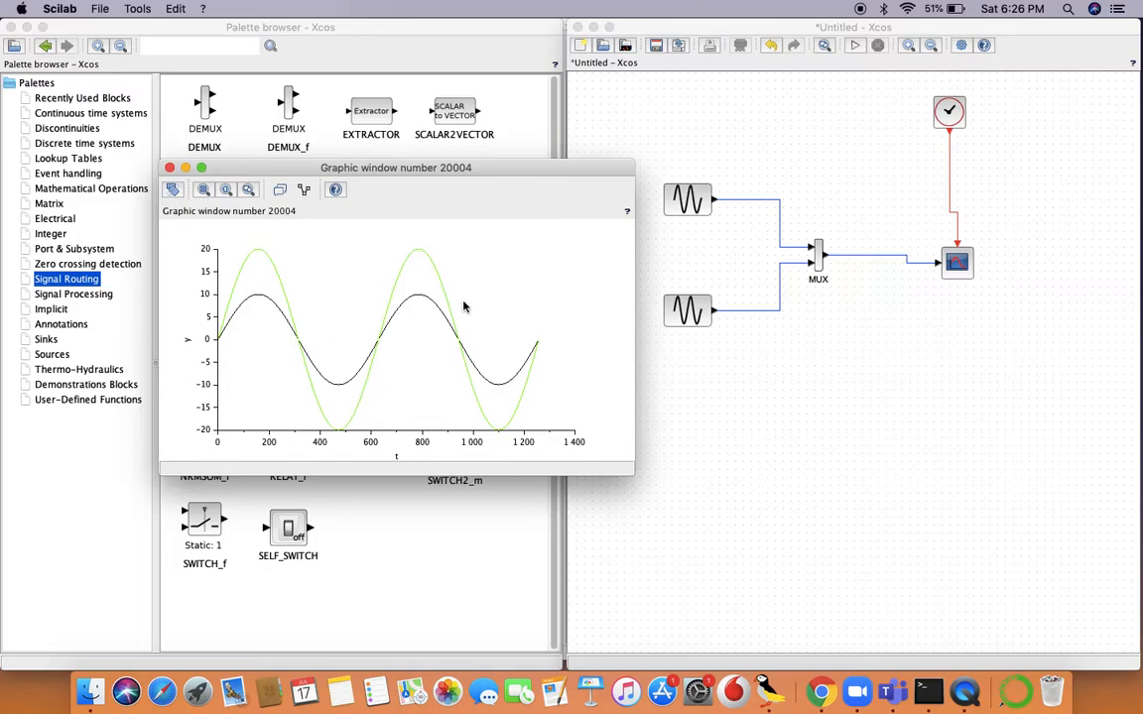
click(170, 168)
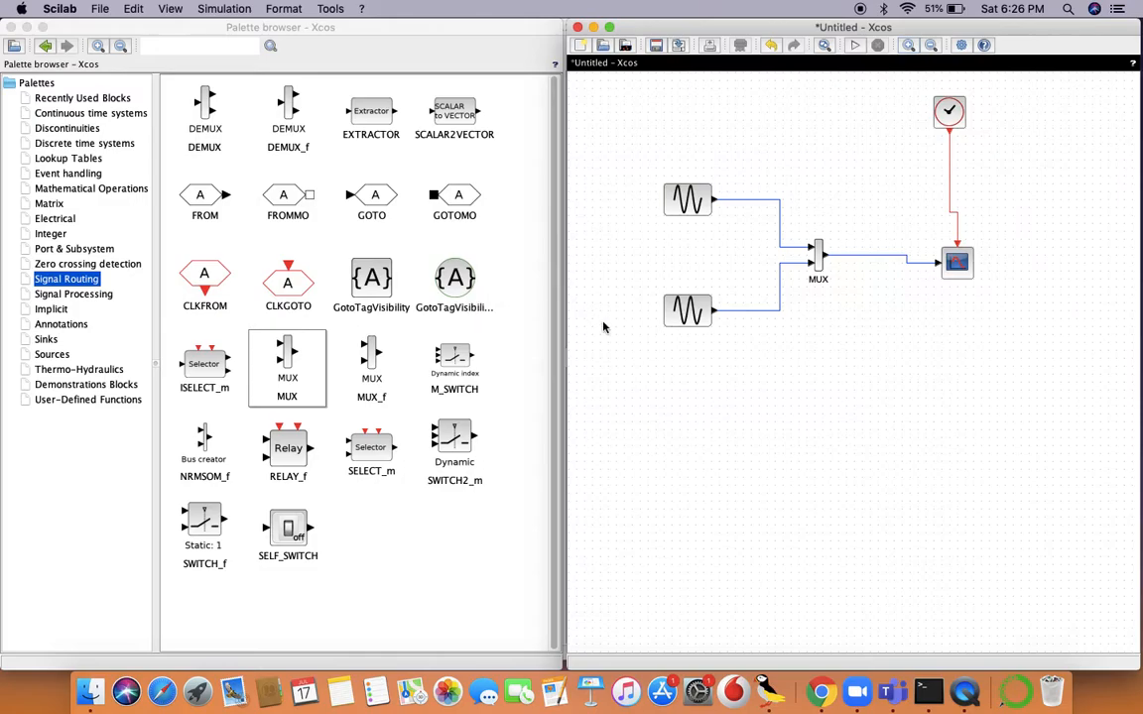
Set the lower sine generator's phase to %pi.
double_click(692, 316)
click(900, 244)
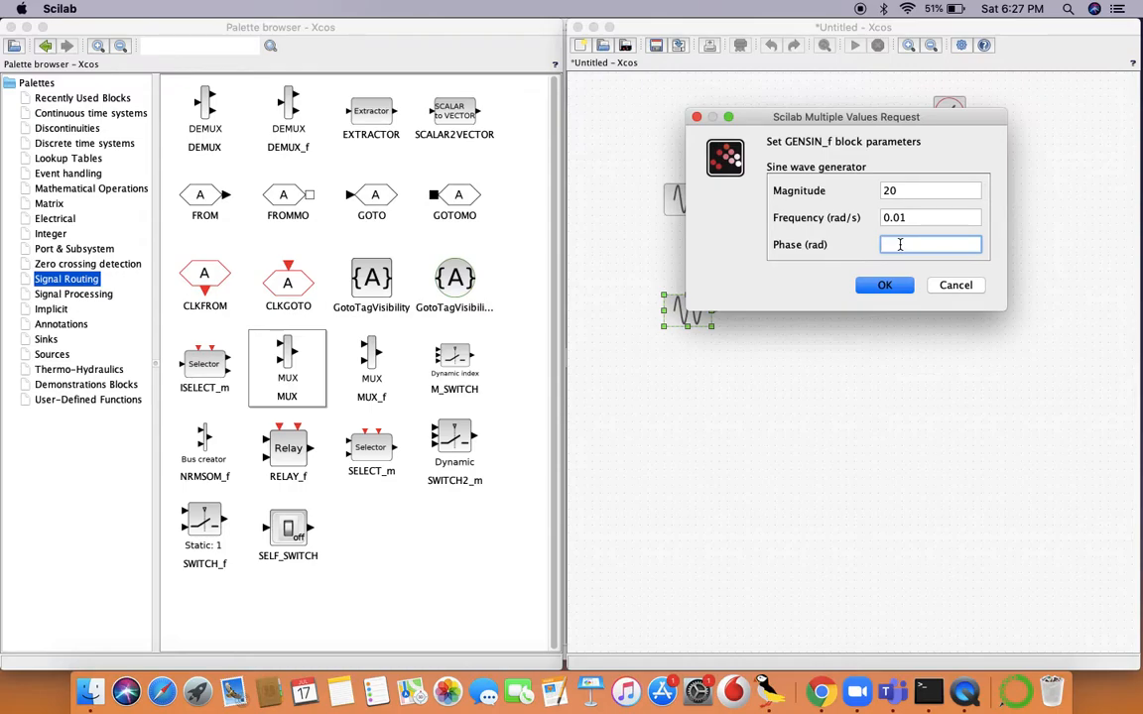
text(%pi)
click(886, 286)
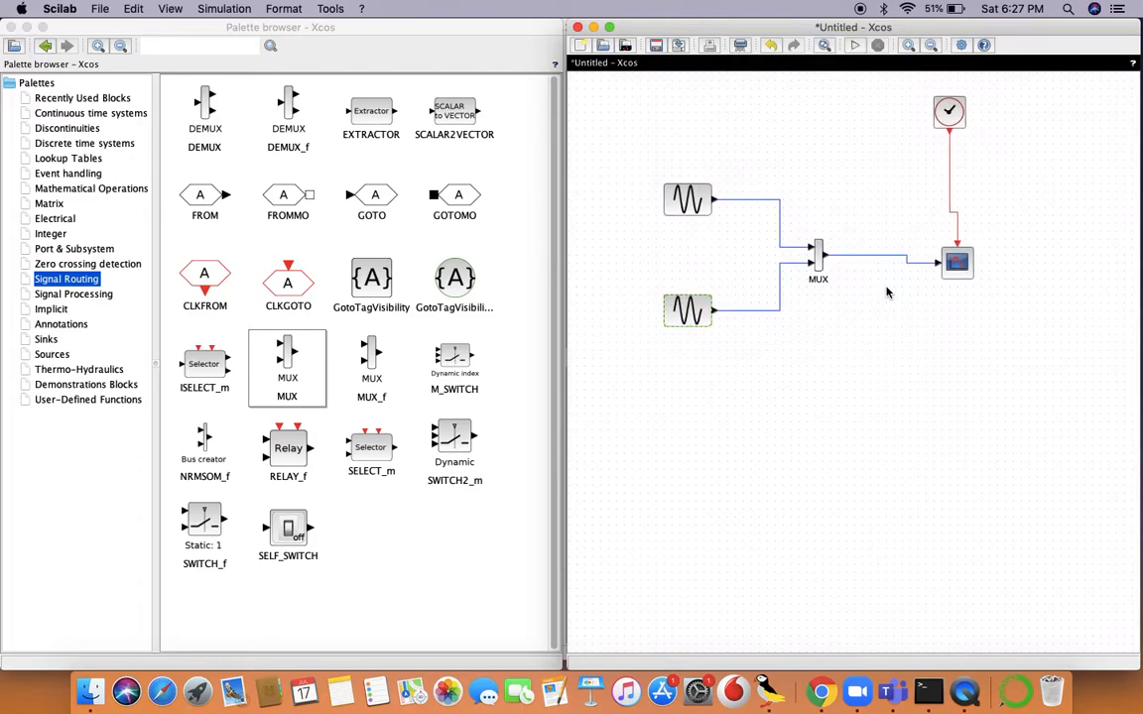
Simulate the diagram with the %pi phase shift, fit the plot to both full curves, and close the graph.
click(857, 47)
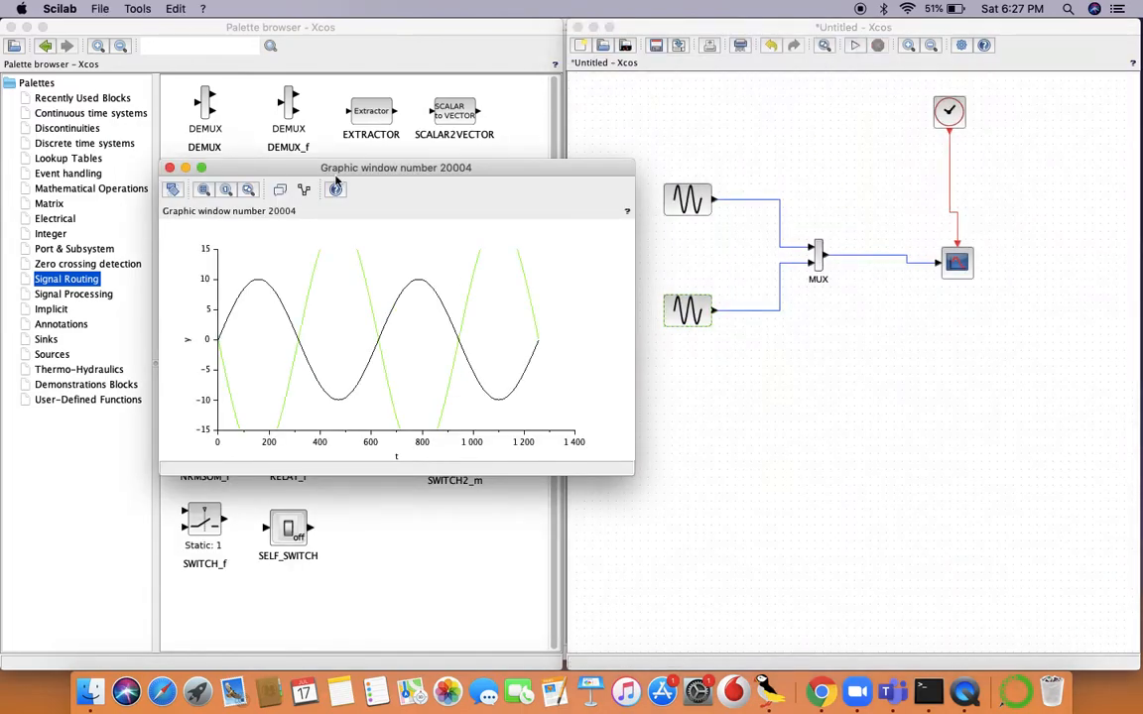
click(248, 190)
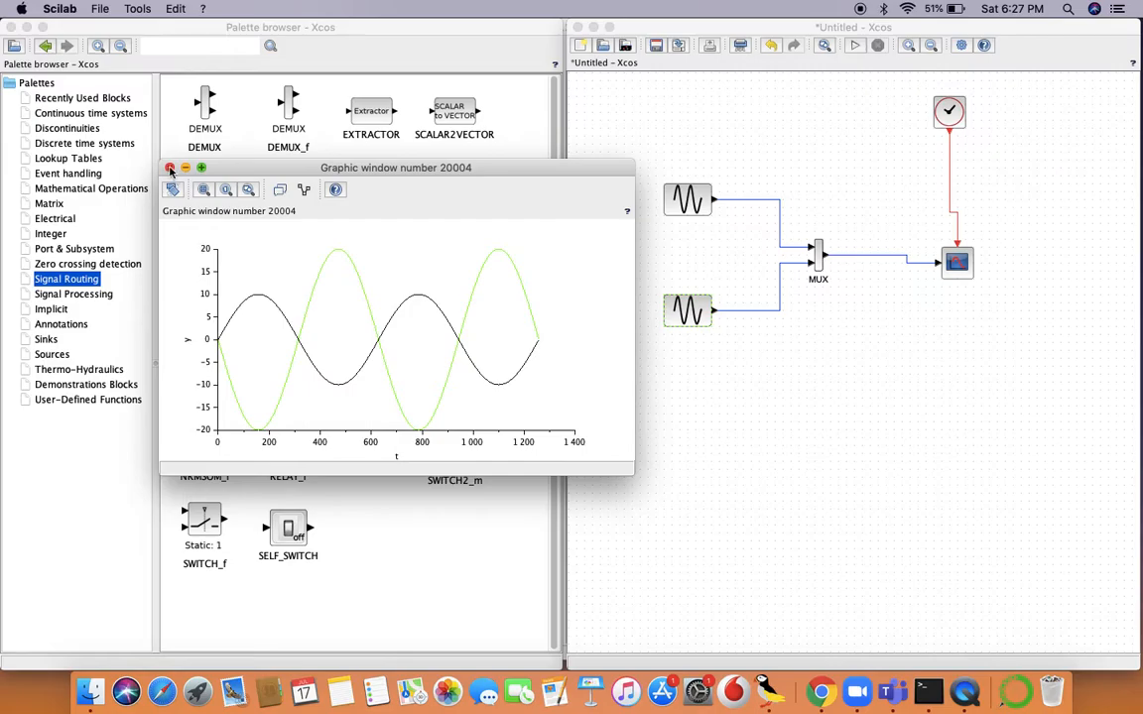
click(170, 168)
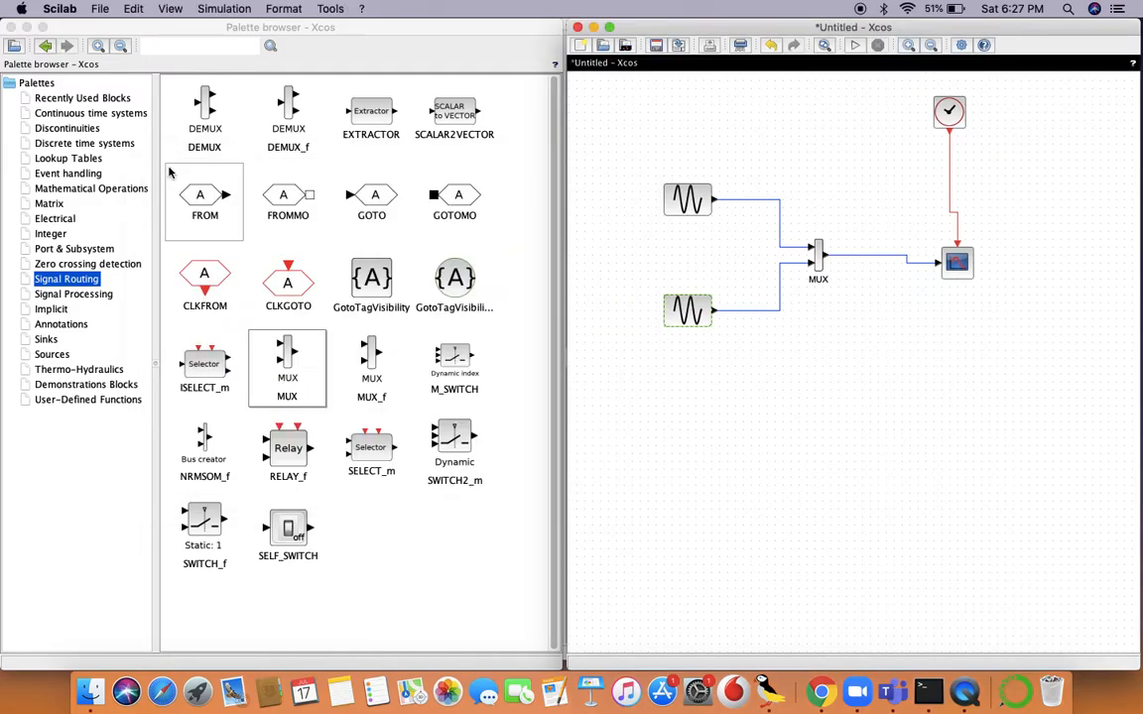
Change the lower sine generator's phase so that its wave leads the upper one by a quarter cycle.
double_click(695, 310)
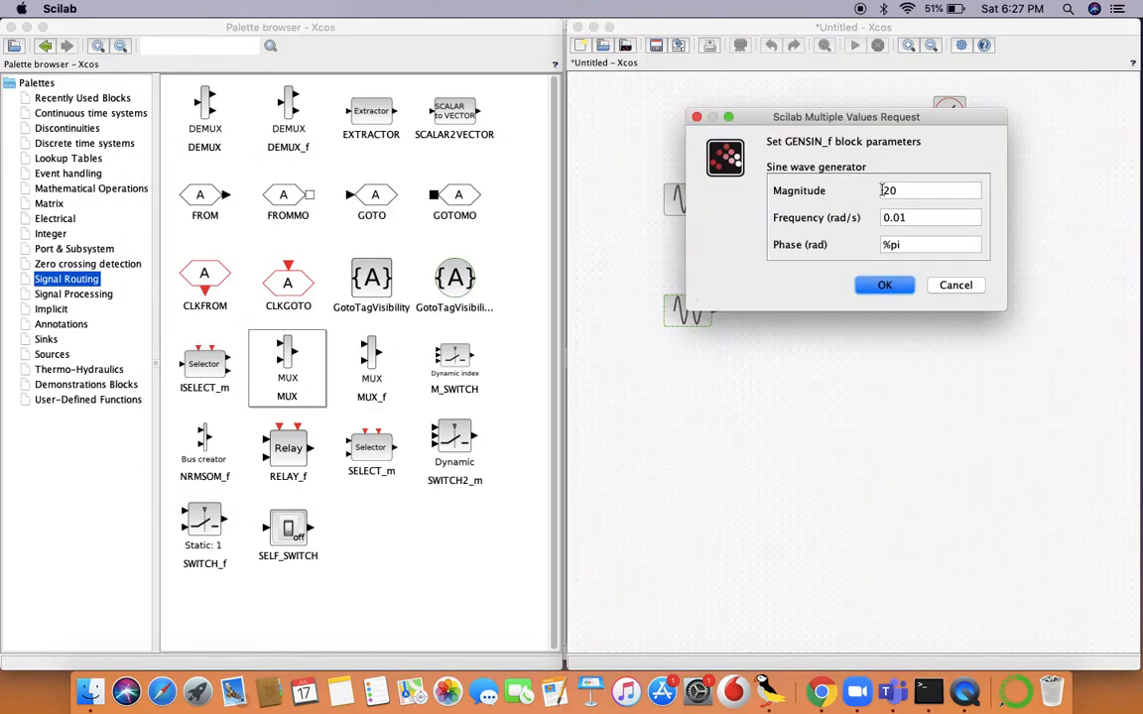
double_click(905, 244)
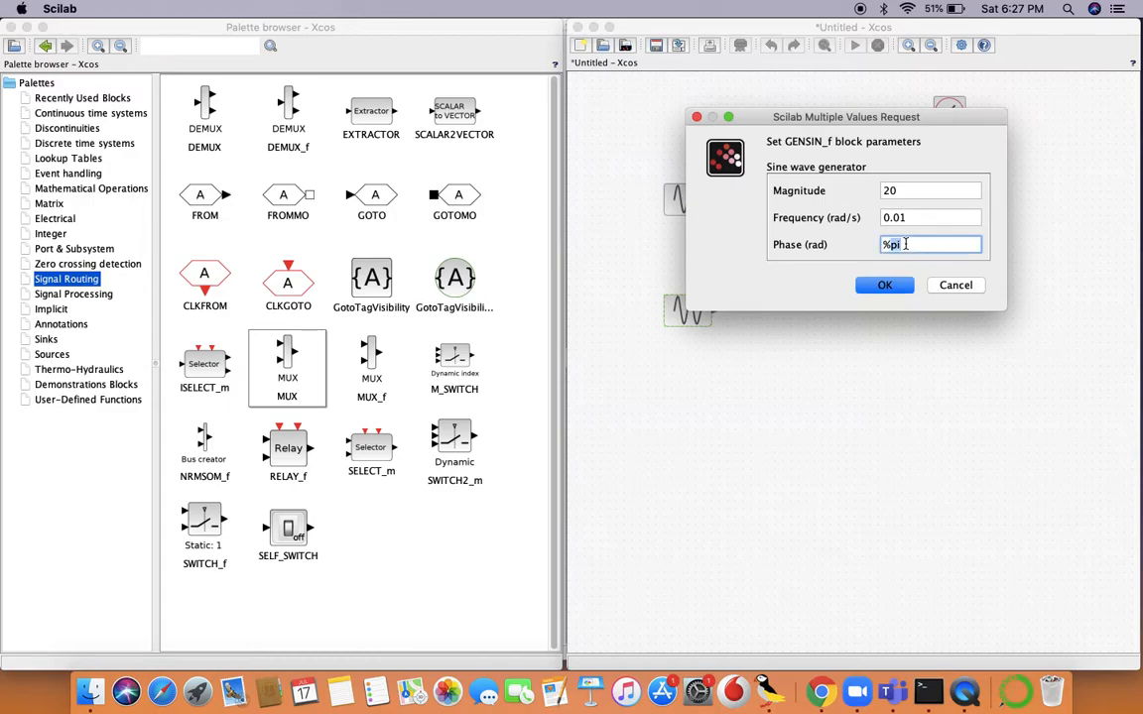
click(905, 244)
click(885, 287)
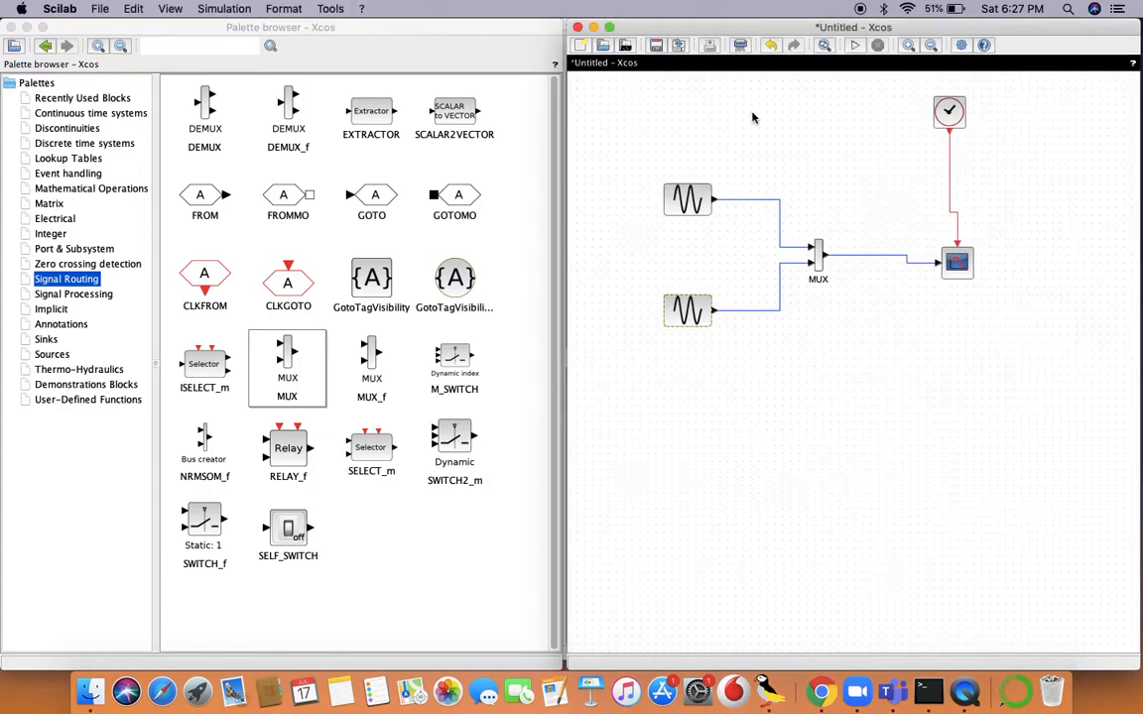
Run the simulation with the quarter-cycle phase shift and rescale the plot to fit both curves.
click(854, 46)
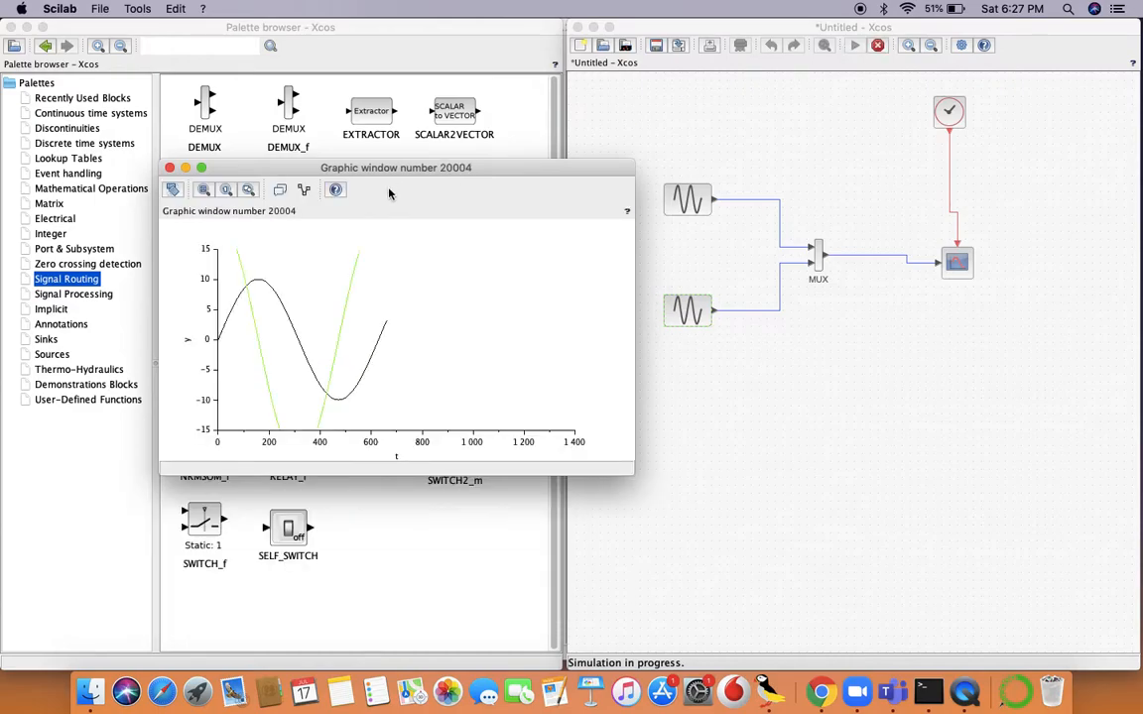
click(248, 190)
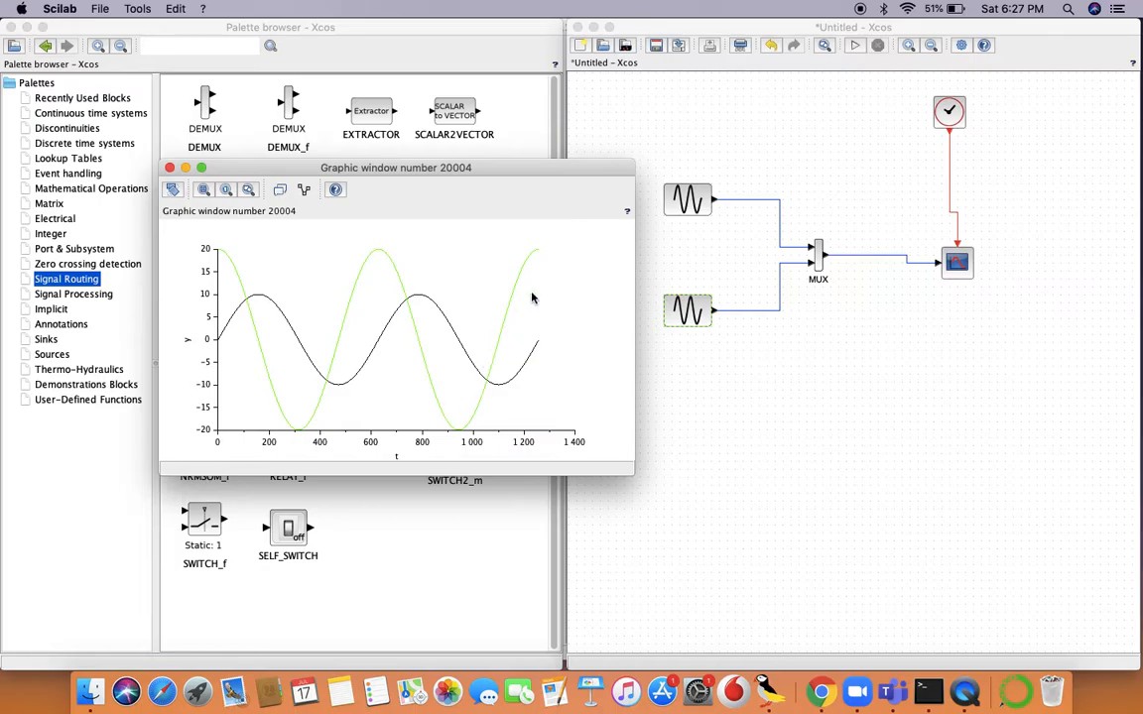
Close the graph, move the lower sine generator up beneath the first, and place a copy of it below.
click(169, 168)
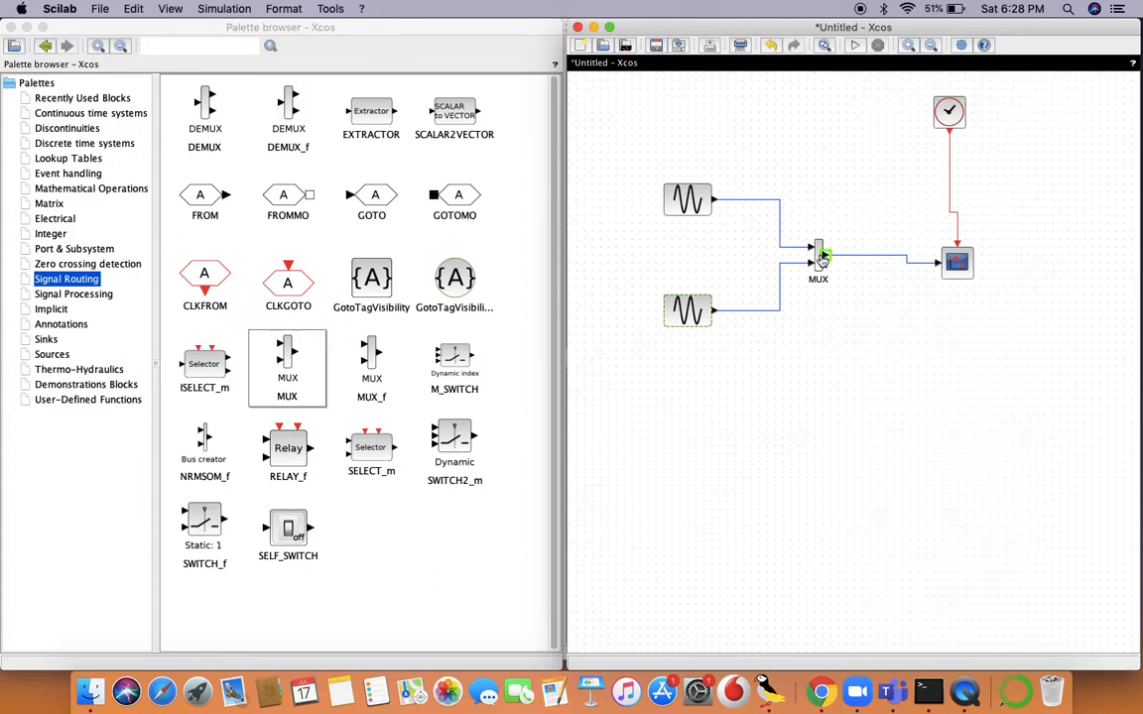
drag(688, 312, 692, 270)
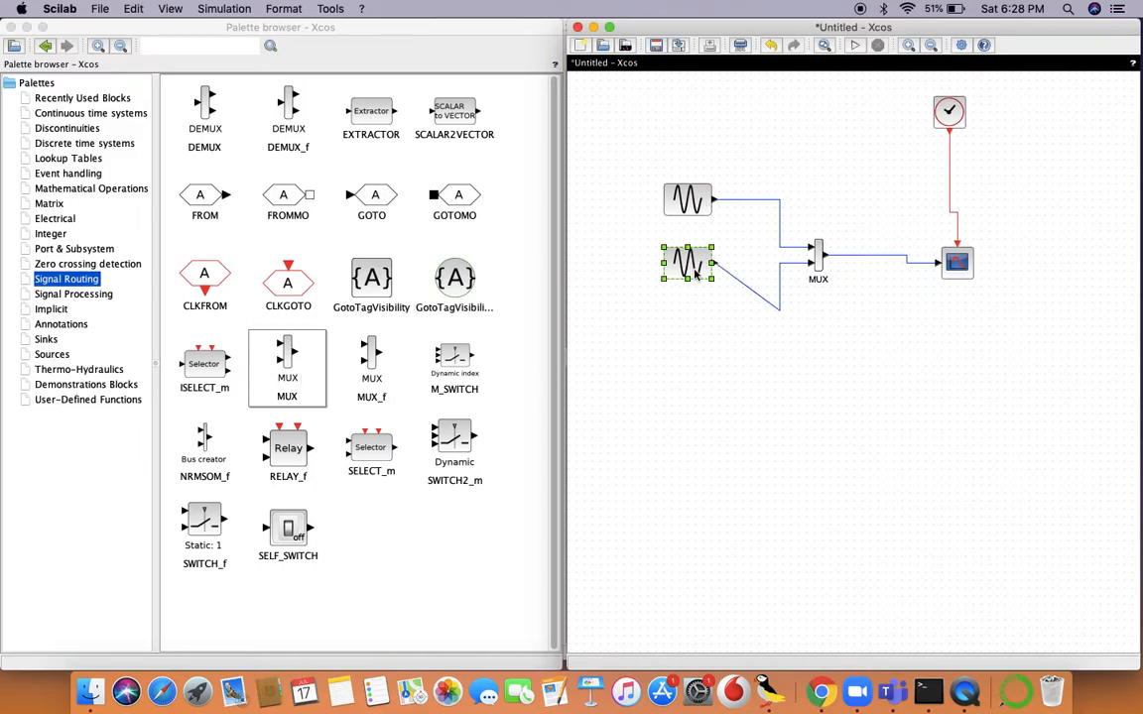
key(super+c)
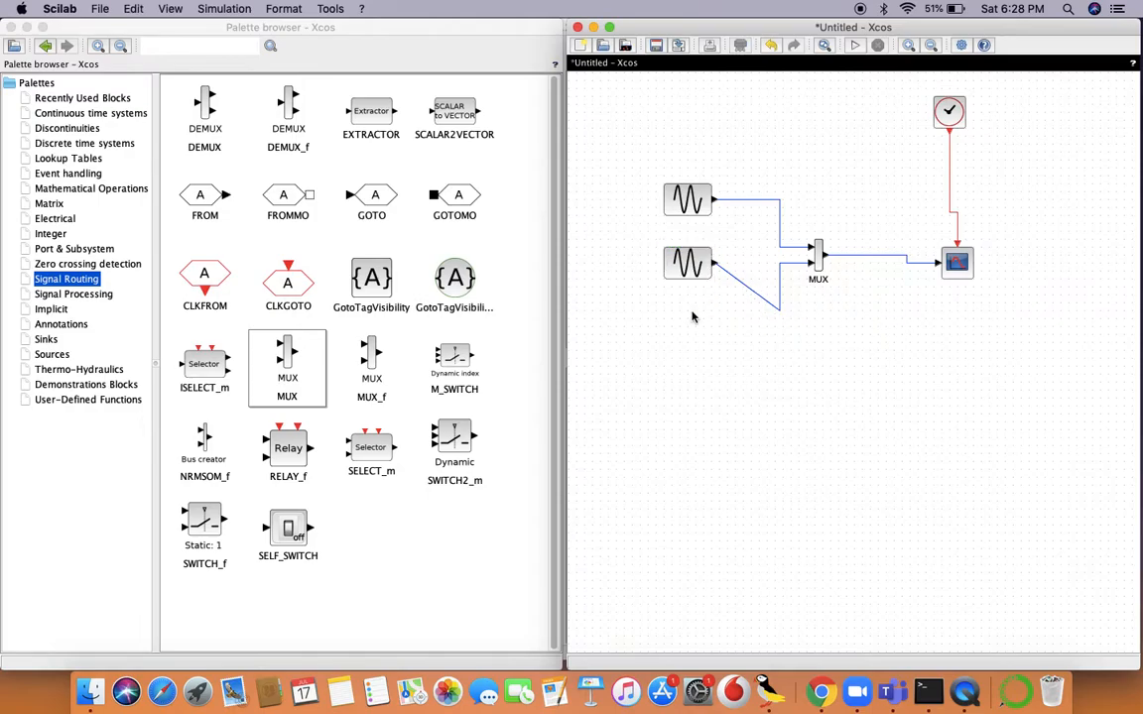
key(super+v)
drag(693, 267, 690, 335)
Set the middle sine generator's magnitude to 10 and its phase to 2*%pi/3.
click(706, 268)
double_click(705, 266)
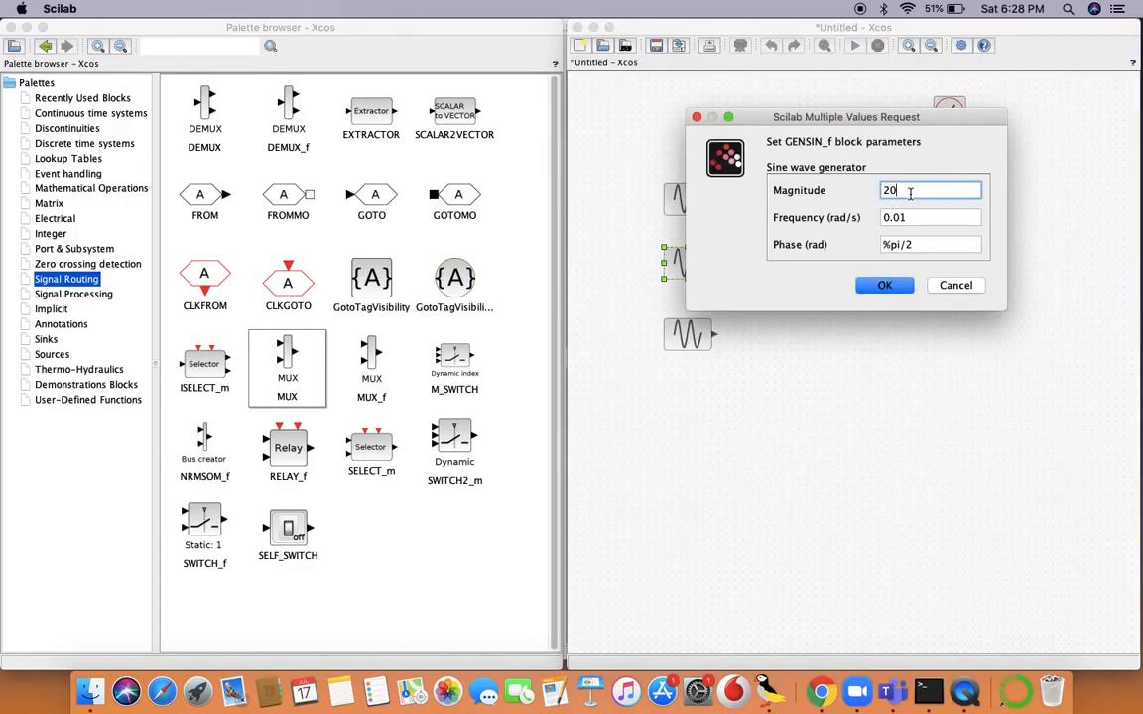
text(10)
click(936, 245)
key(BackSpace)
text(3)
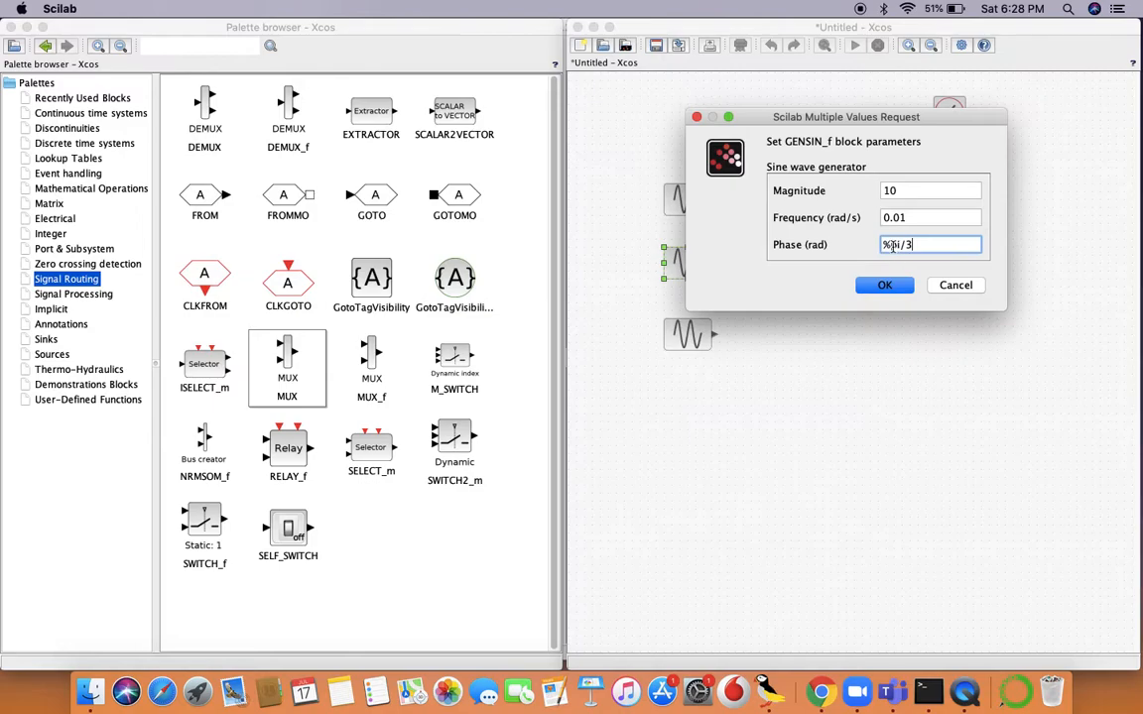
click(886, 245)
text(2*)
click(884, 285)
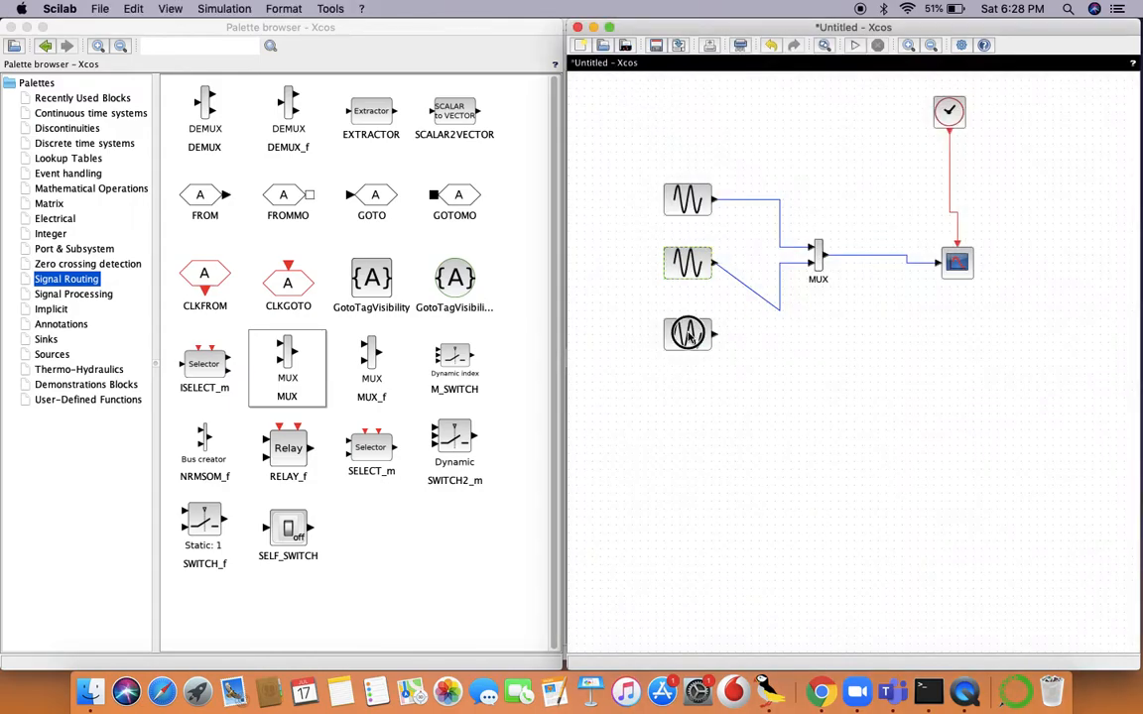
Set the lowest sine generator's phase to 4*%pi/3.
double_click(691, 338)
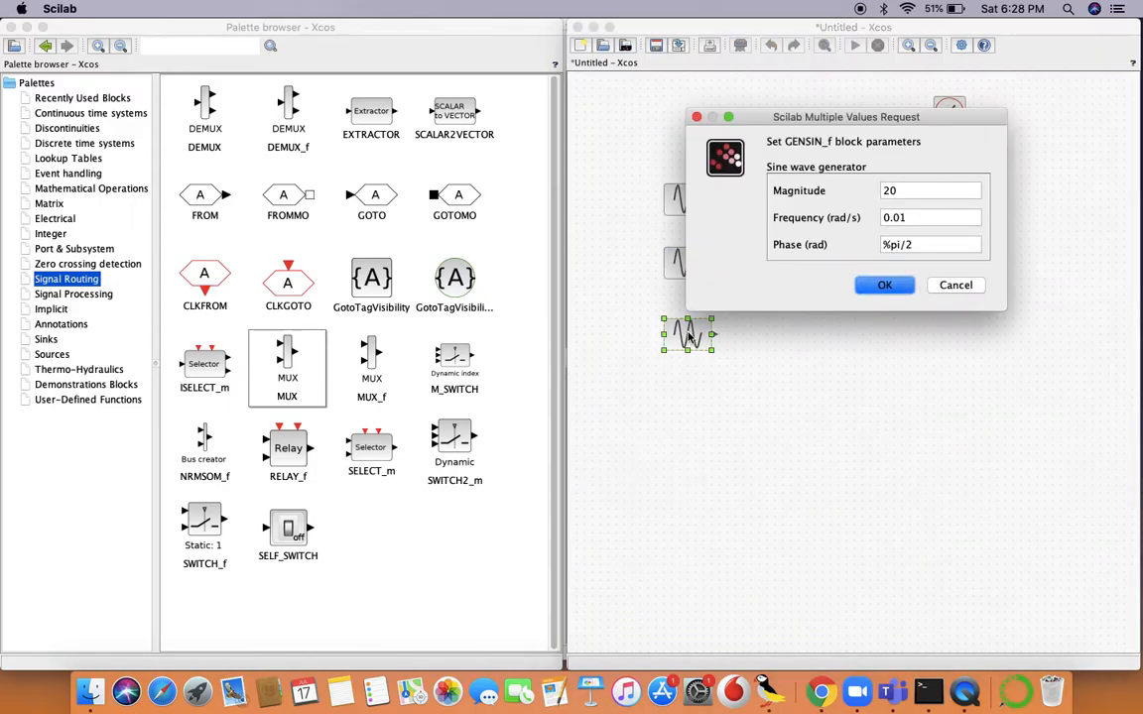
double_click(891, 245)
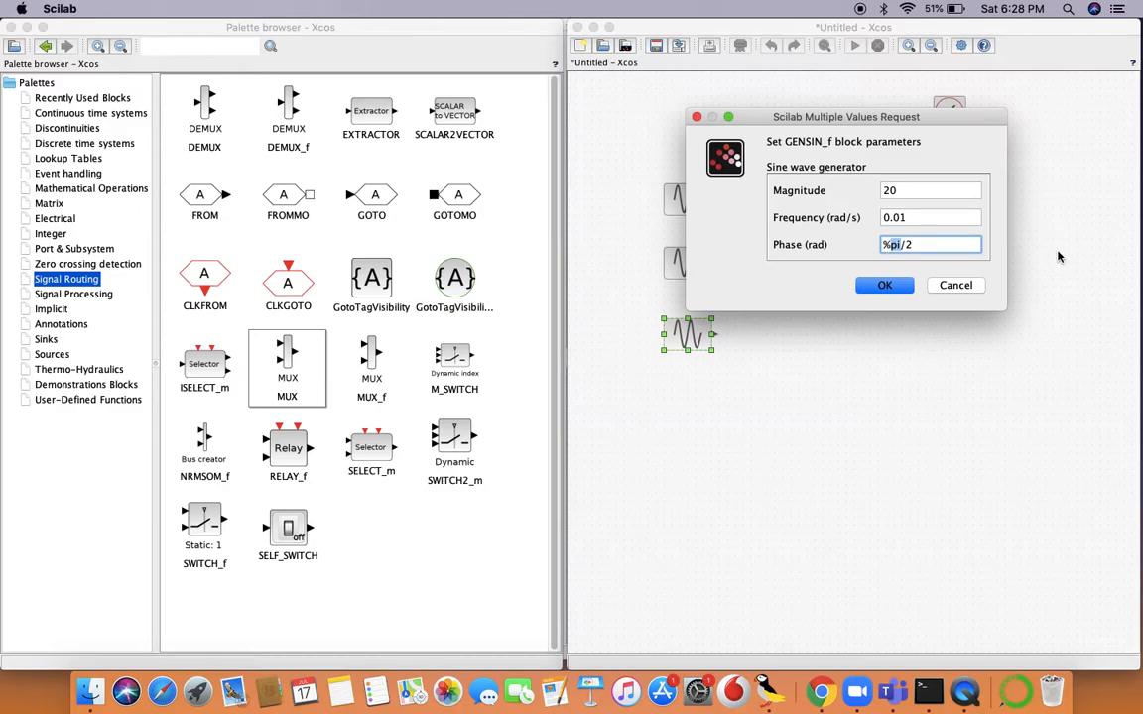
key(Left)
key(Right)
key(Right)
key(Right)
key(BackSpace)
text(3)
key(super+Left)
text(4*)
click(885, 286)
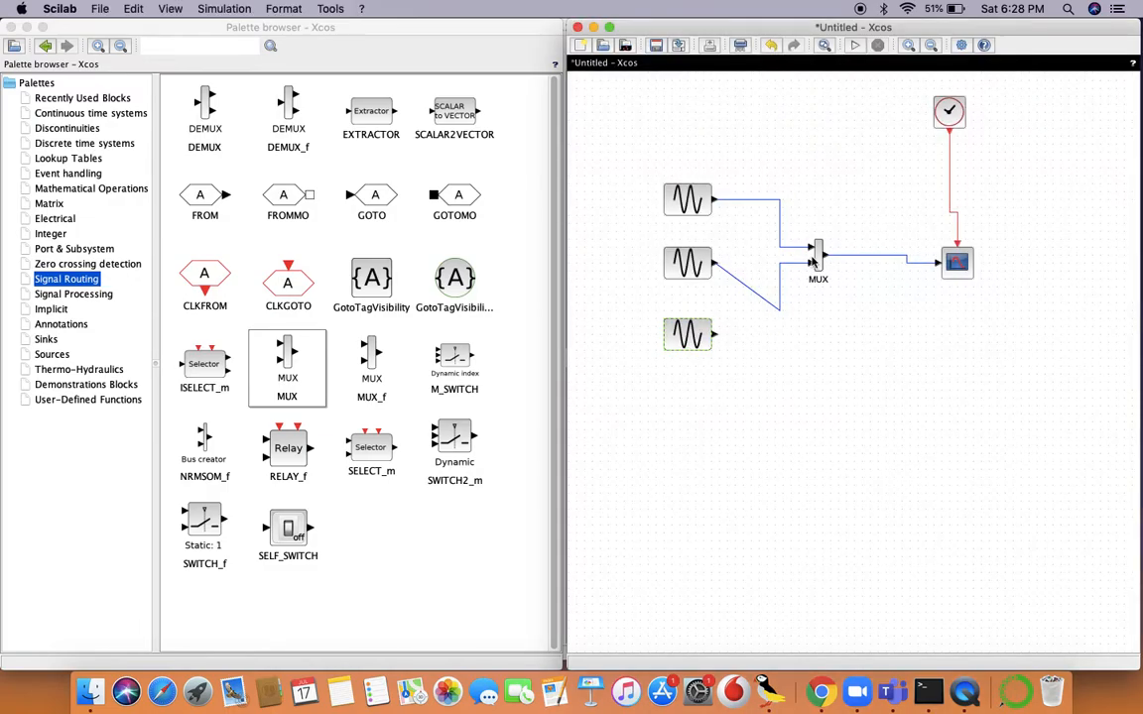
Set the MUX block's number of input ports to 3.
double_click(819, 261)
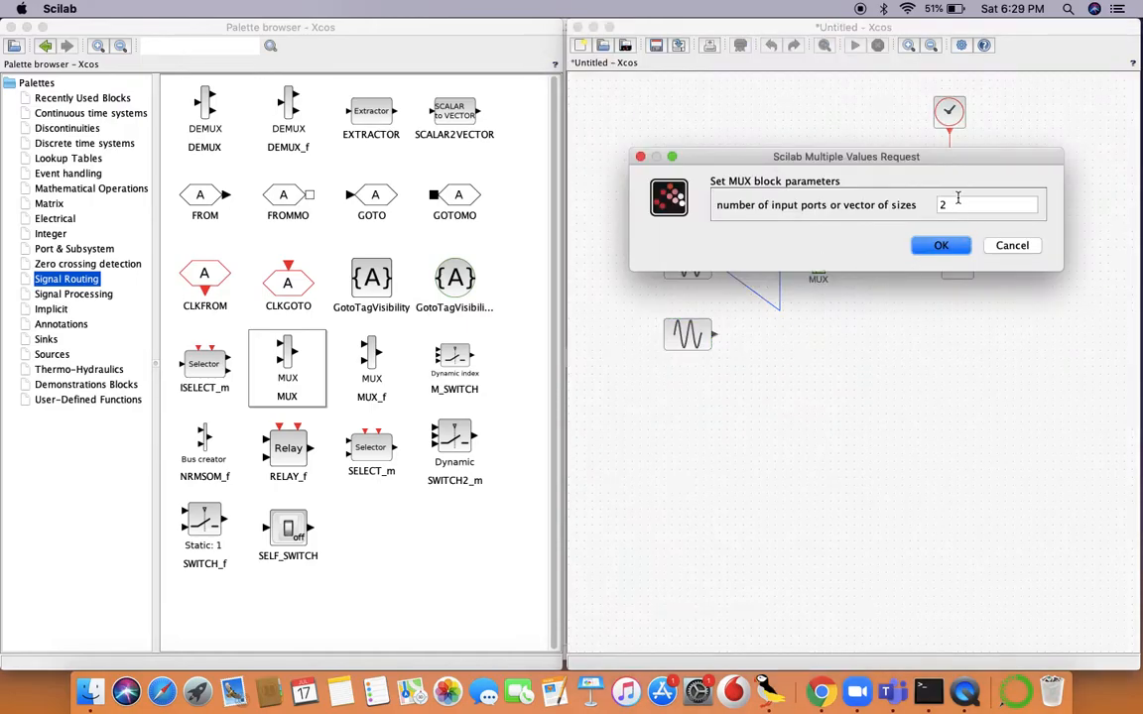
text(3)
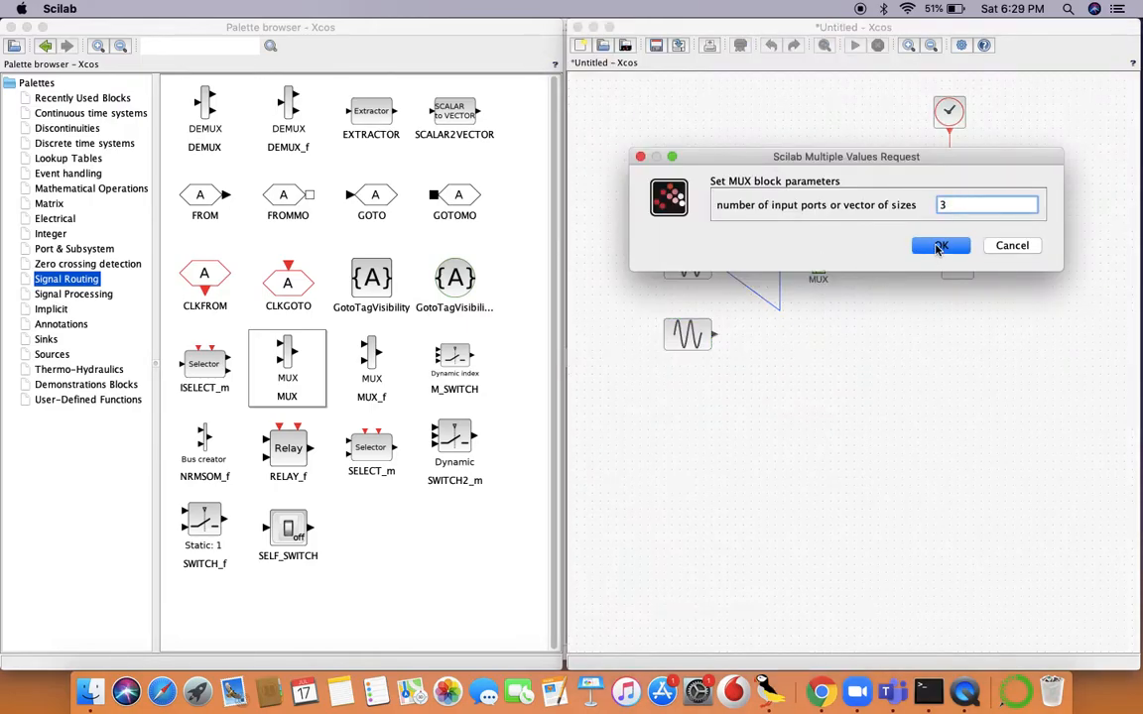
click(940, 245)
Connect the lowest sine generator to the third MUX input and tidy the routing of all links in the diagram.
mouse_move(715, 333)
mouse_down()
mouse_move(810, 280)
mouse_move(811, 268)
mouse_up()
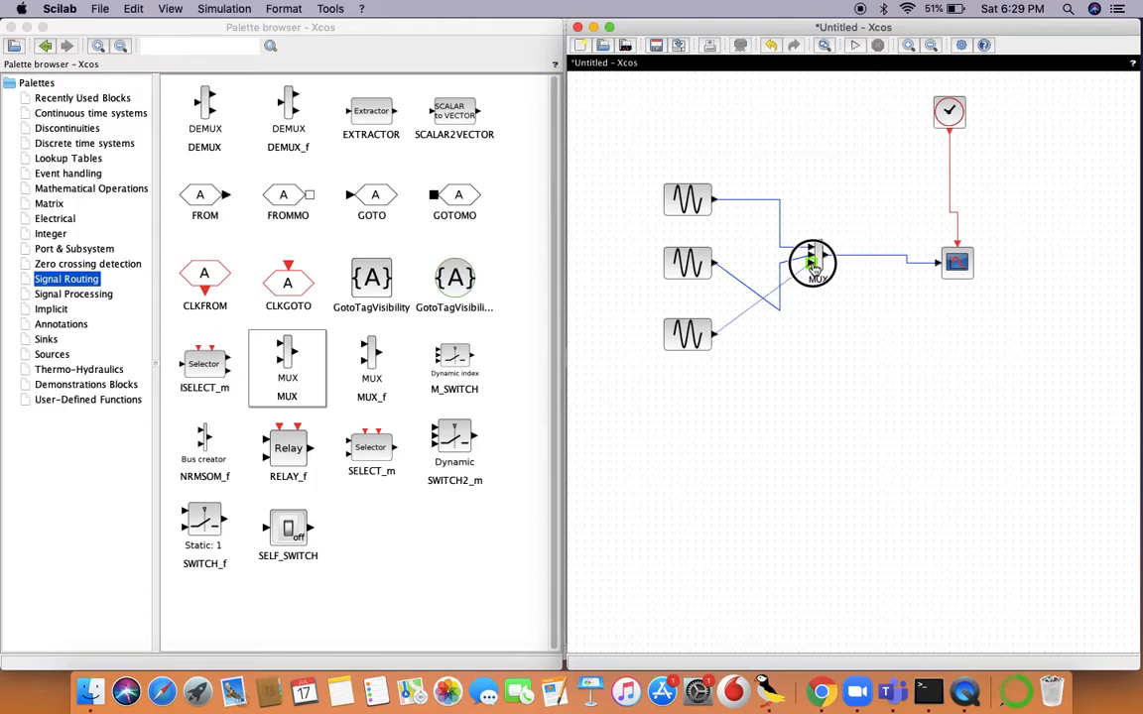
key(super+a)
key(h)
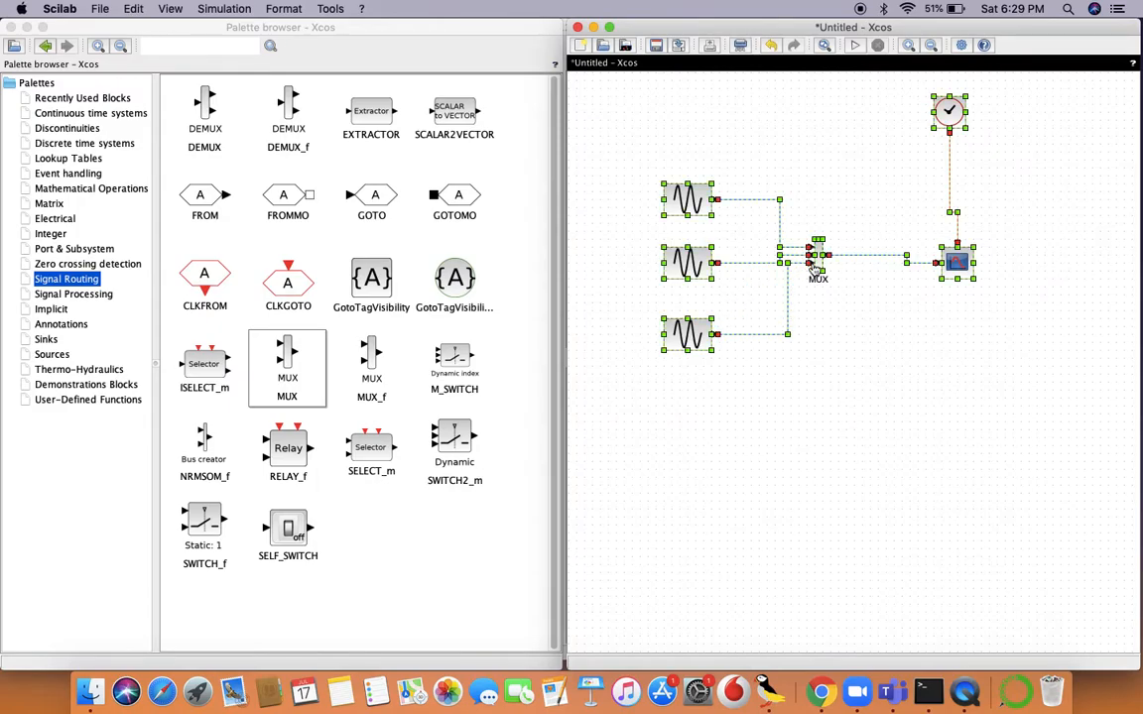
Simulate the diagram with all three sine generators, view the waveforms, and close the graph.
click(856, 47)
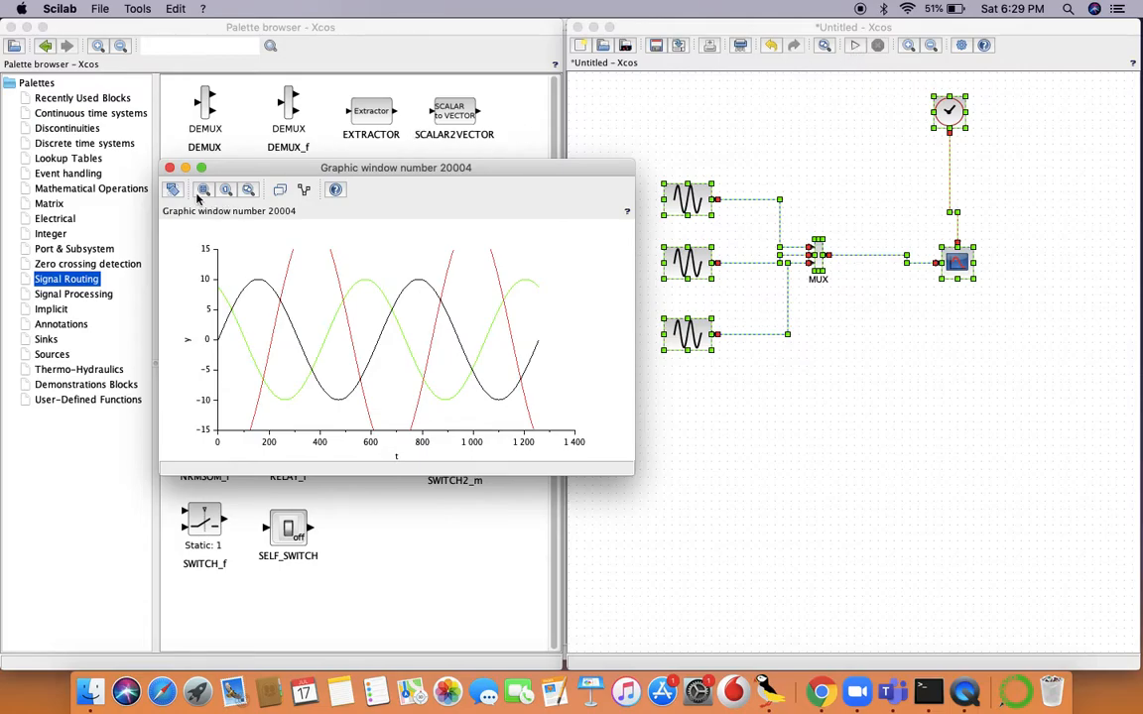
click(169, 168)
click(635, 300)
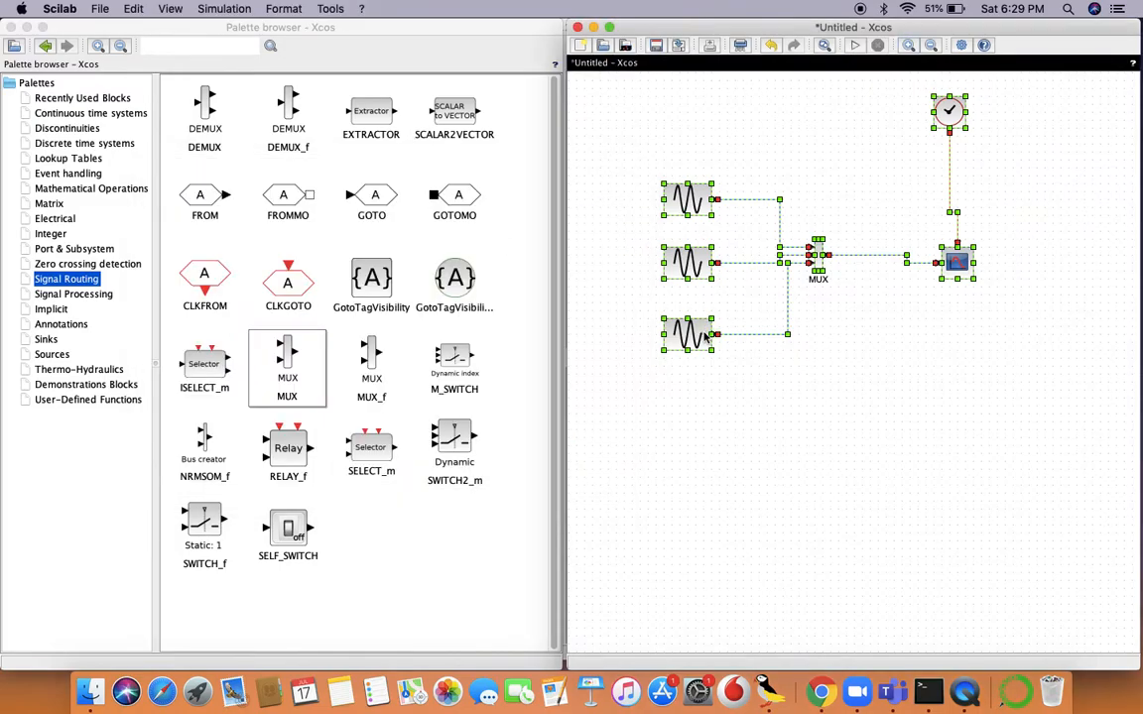
Set the lowest sine generator's magnitude to 10.
double_click(687, 334)
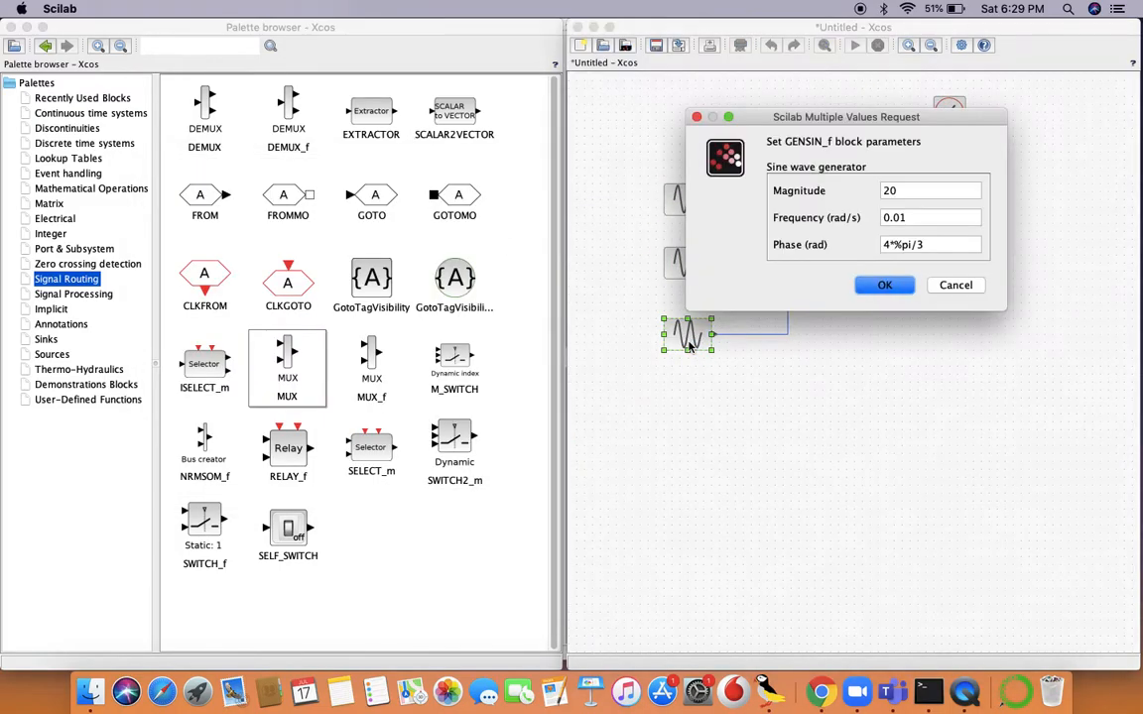
double_click(905, 195)
text(10)
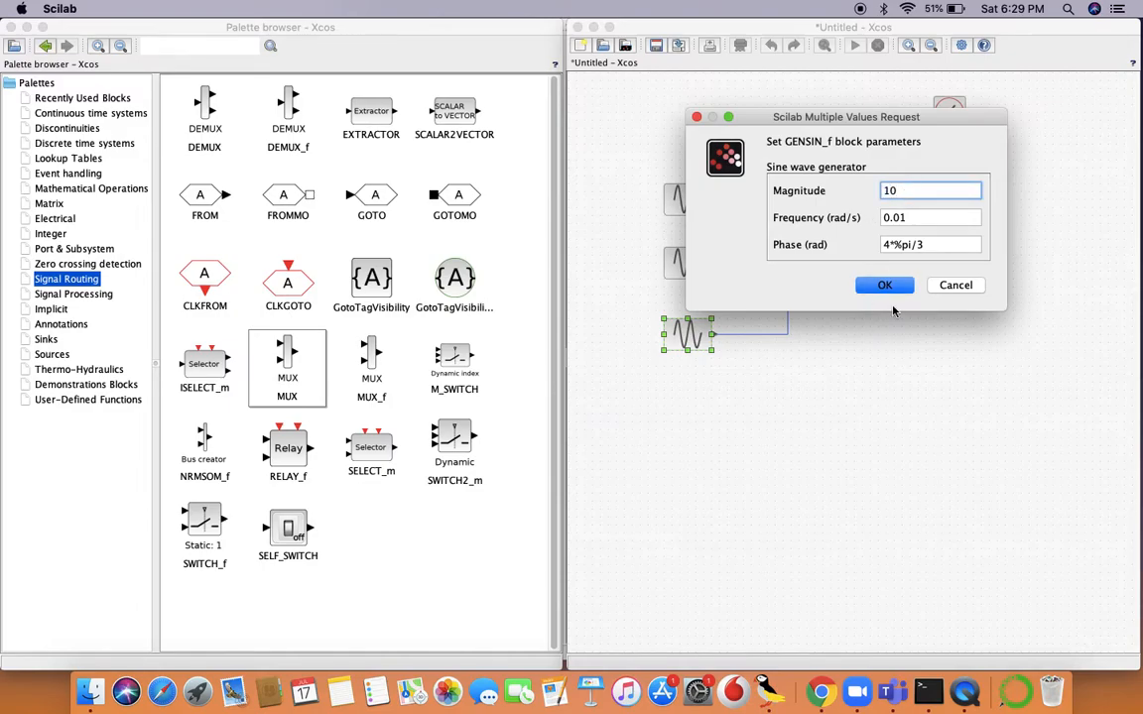
click(885, 285)
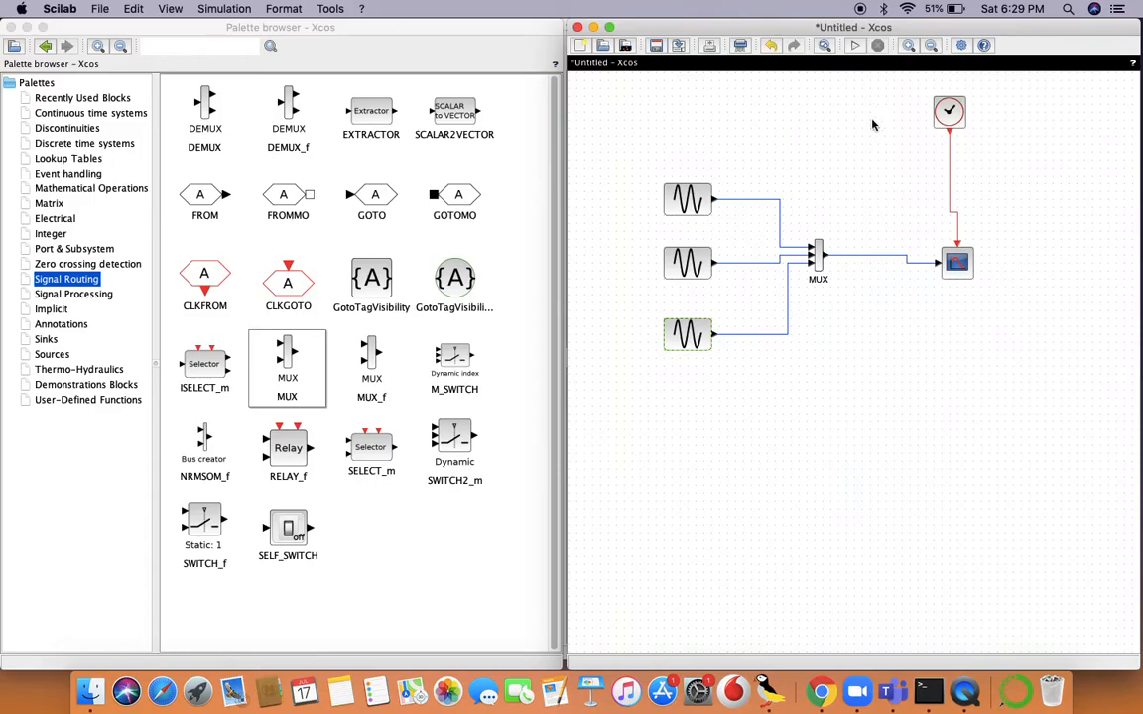
Run the simulation with three equal-magnitude sine waves and enlarge the graph to fill the screen.
click(856, 46)
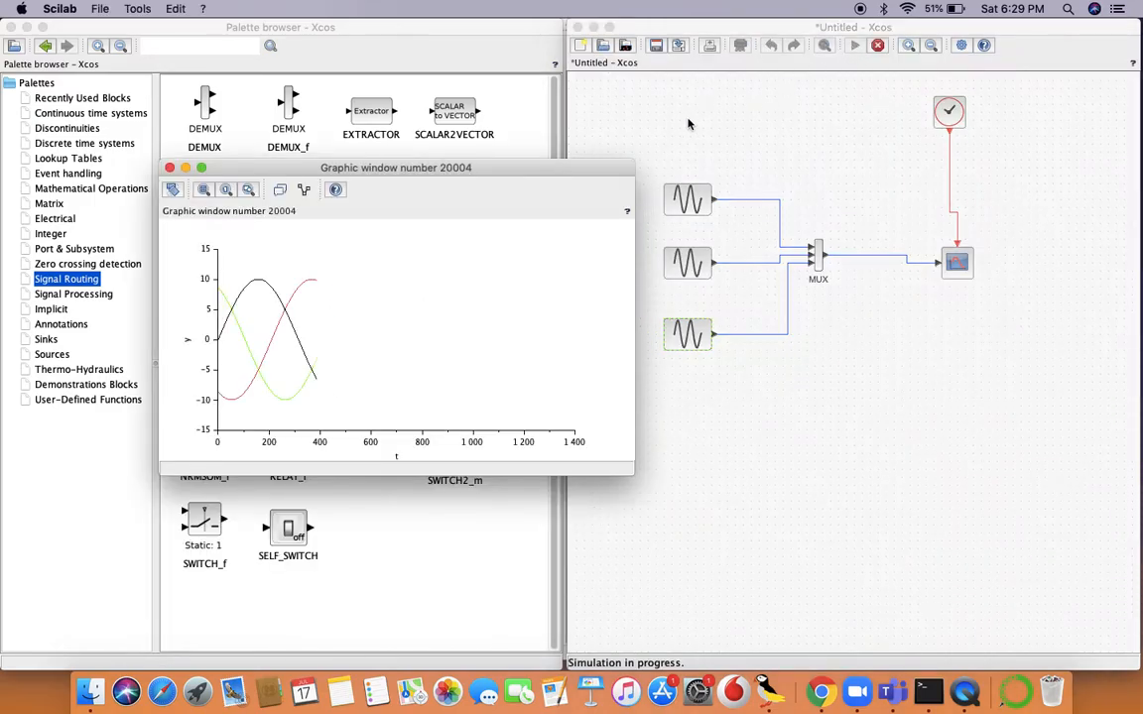
click(201, 168)
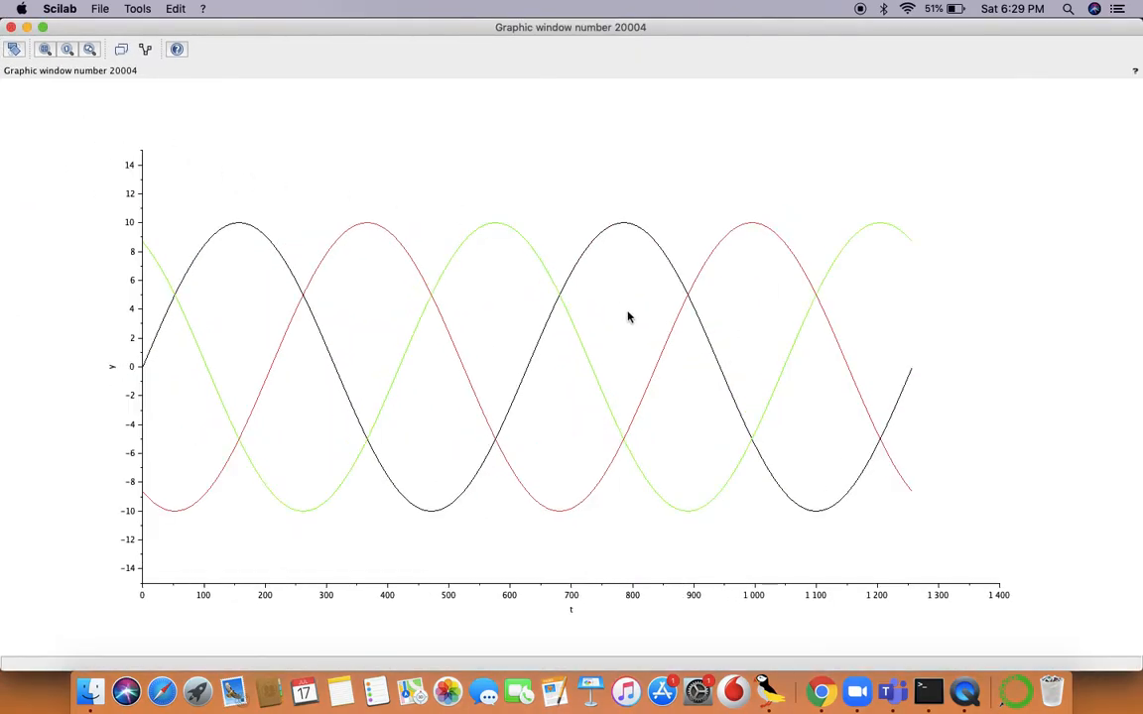